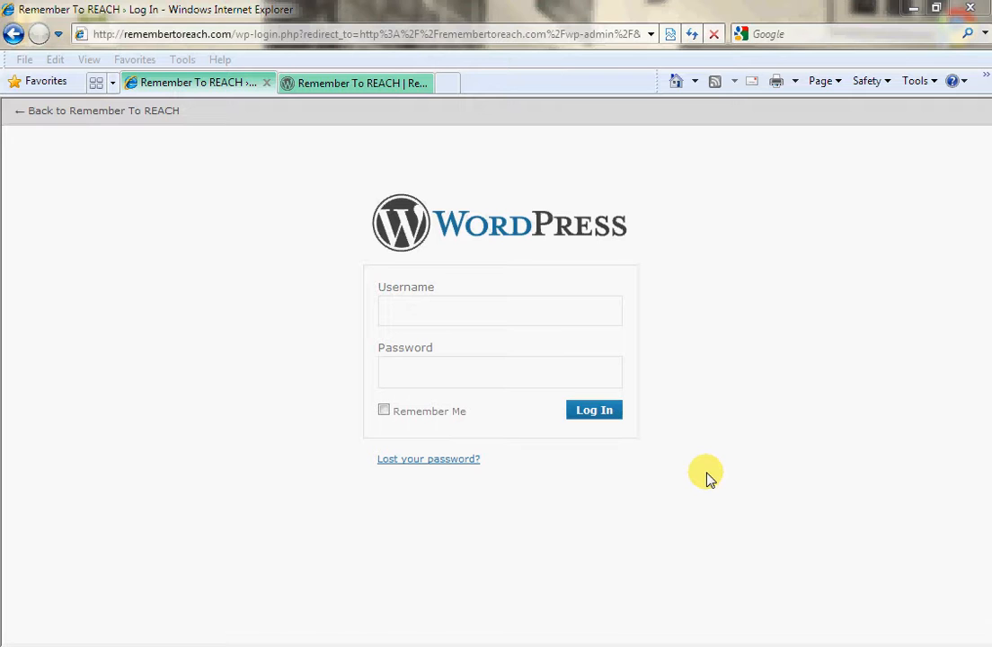
- Open the WordPress login page at remembertoreach.com/wp-admin
left_click(269, 37)
type("remem")
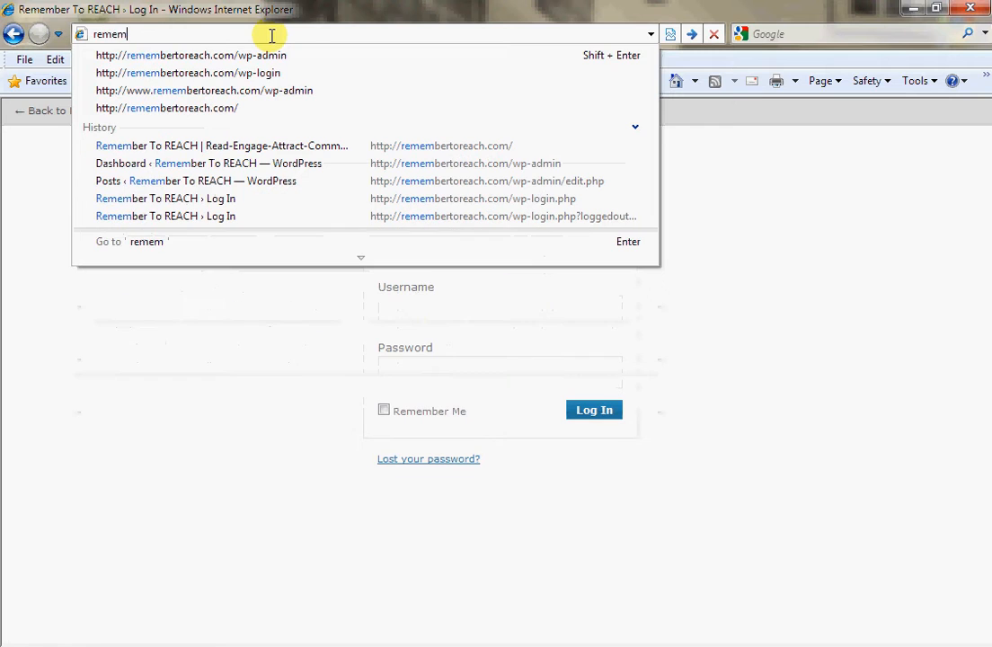
key("Down")
key("Down")
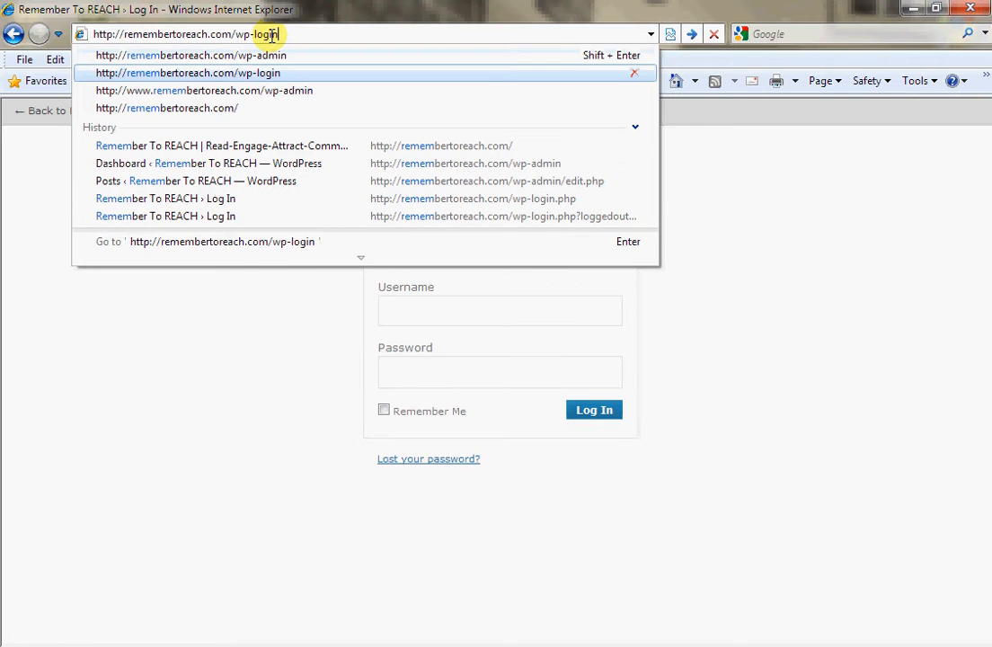
key("Up")
key("Return")
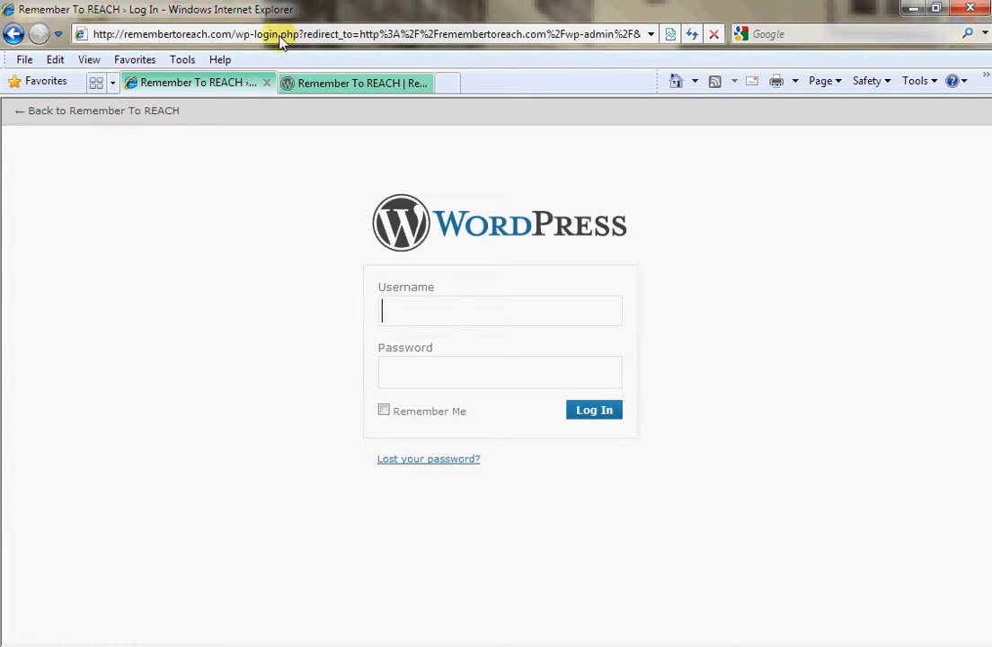
- Try the redhumpy.com/blog/wp-admin address and return to the Remember To REACH login page
left_click(214, 34)
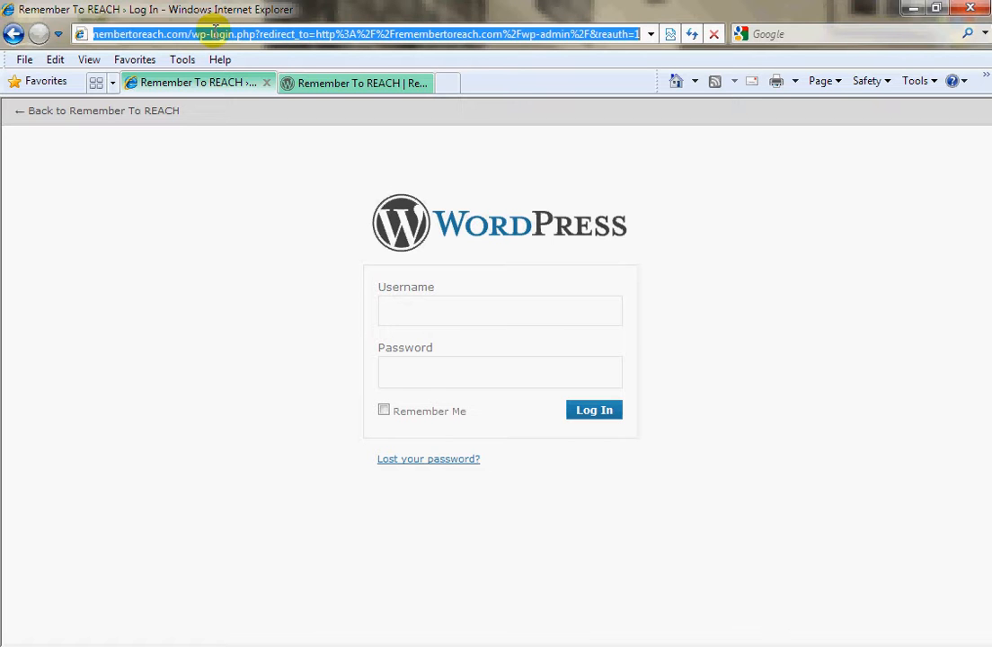
type("red")
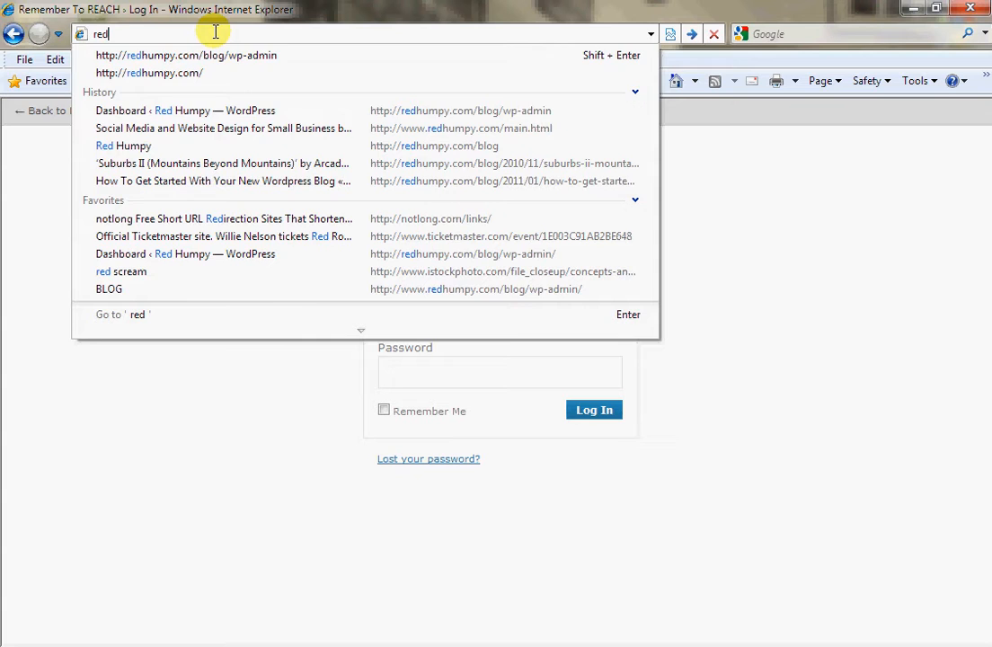
key("Down")
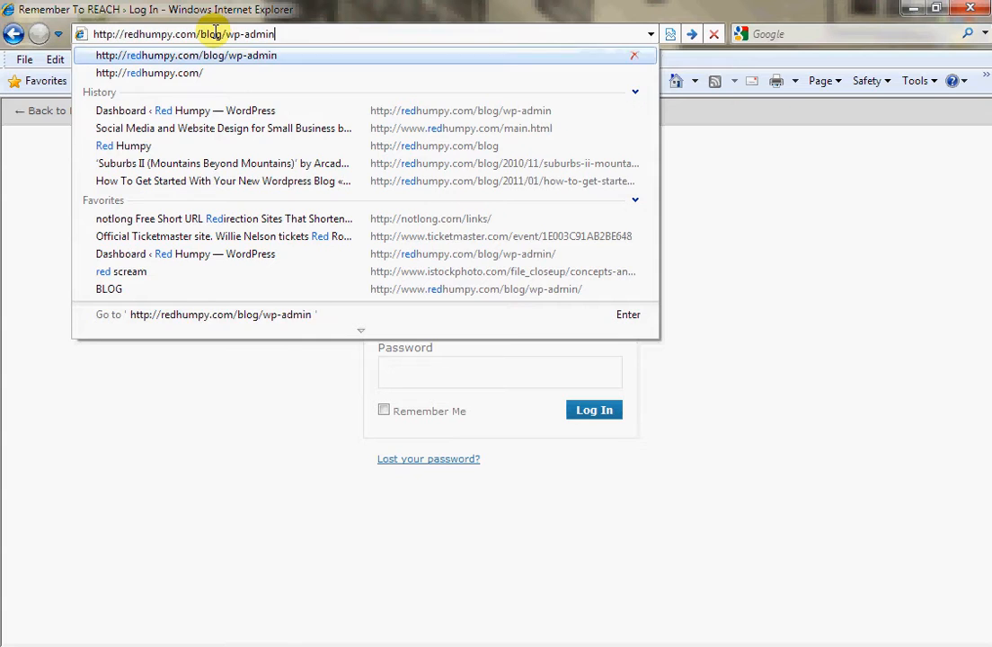
key("Return")
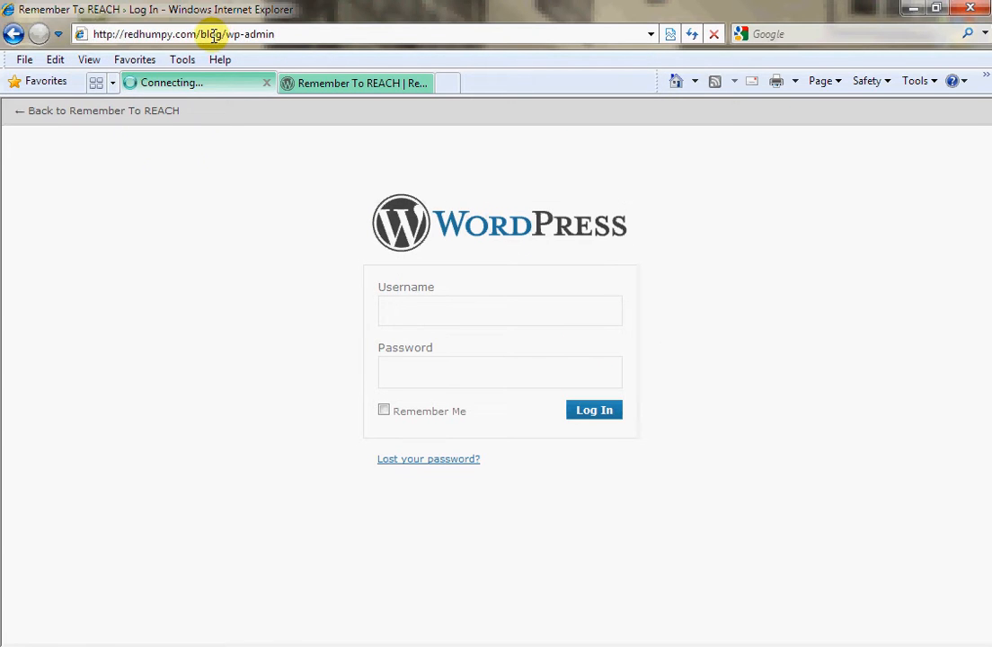
left_click(14, 31)
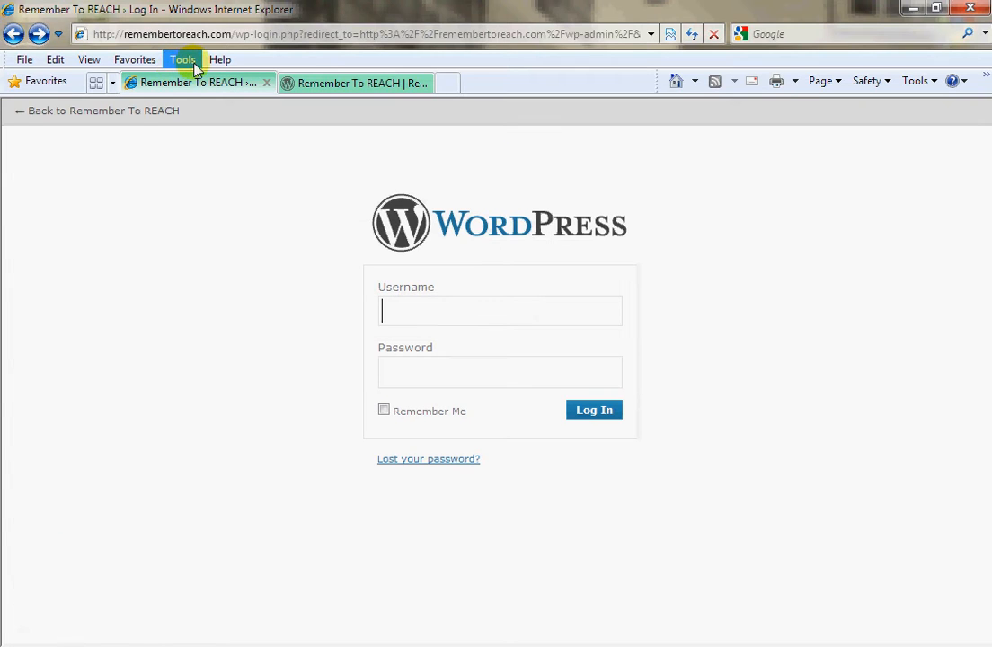
- Log in to the Remember To REACH site with the account's username and password
left_click(471, 312)
type("reach")
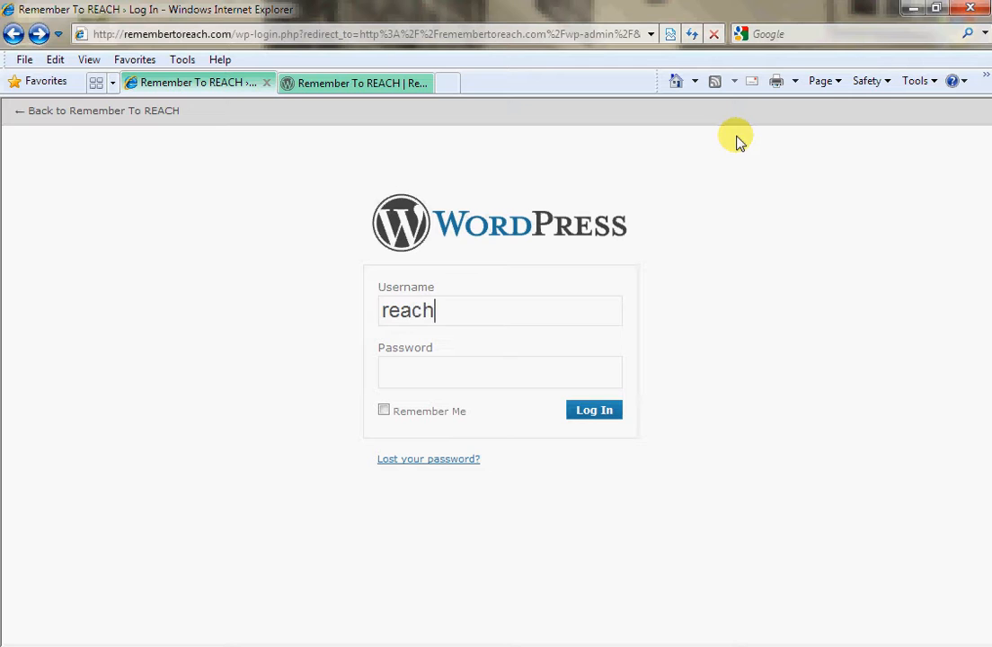
key("Tab")
type("r*********")
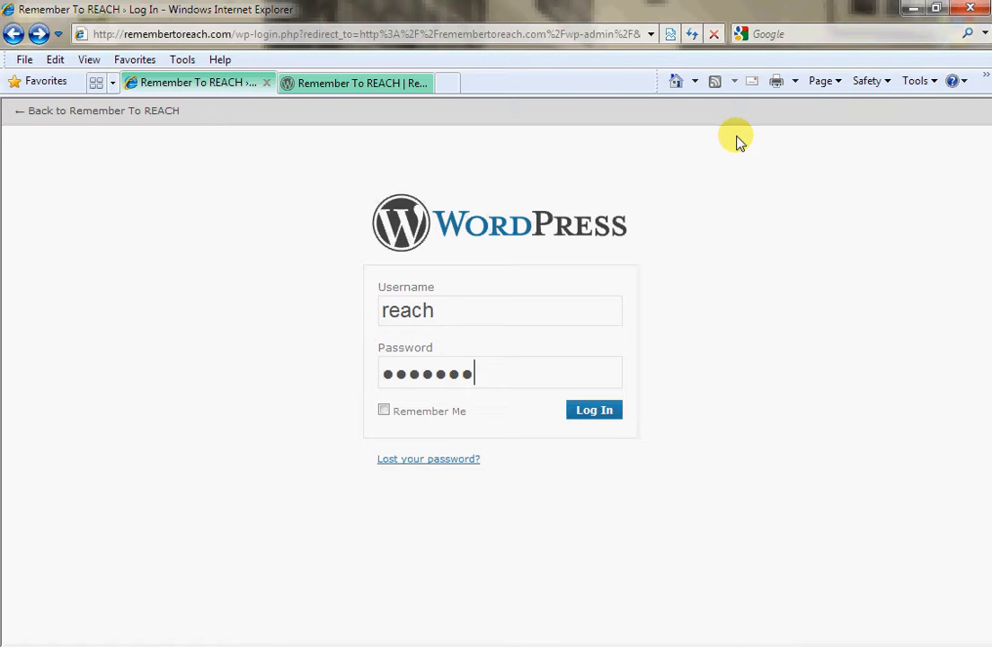
left_click(606, 419)
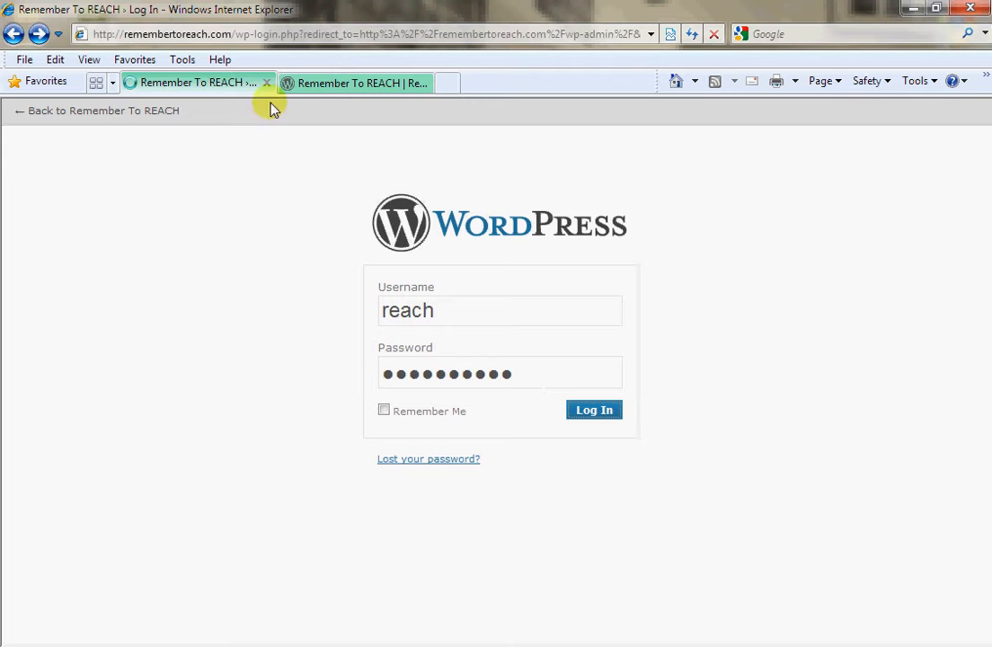
- View the public Remember To REACH site, including through the dashboard's site title, and return to the dashboard
left_click(327, 85)
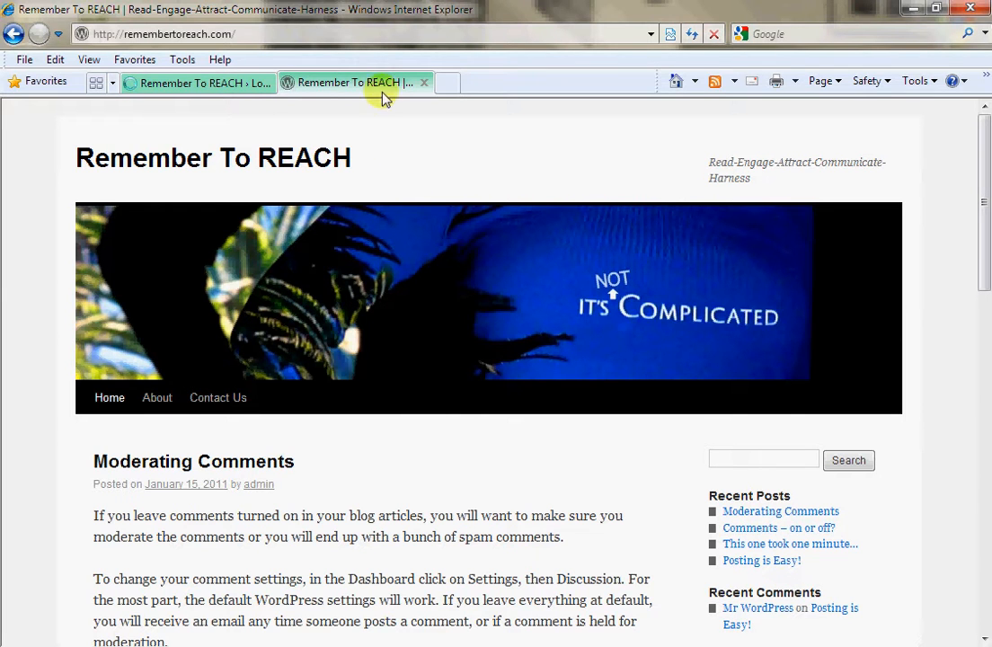
left_click(250, 83)
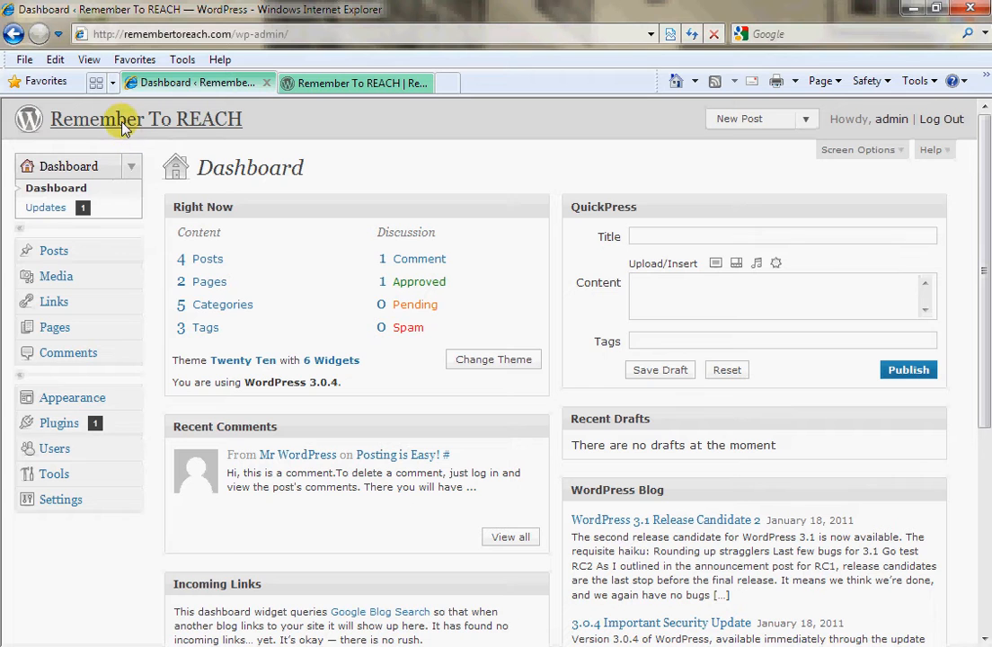
left_click(122, 126)
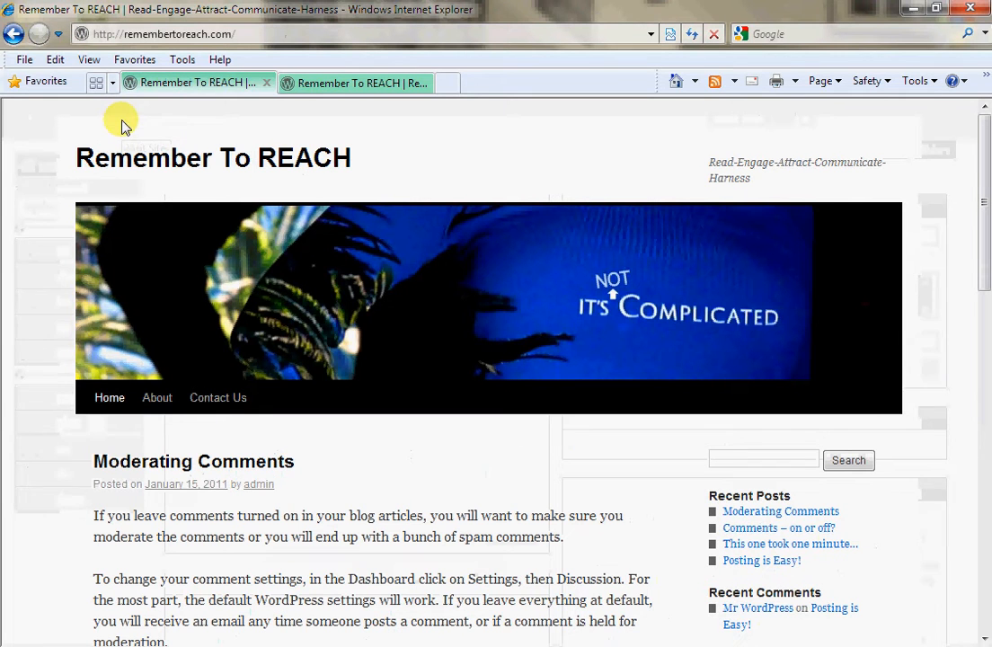
left_click(13, 36)
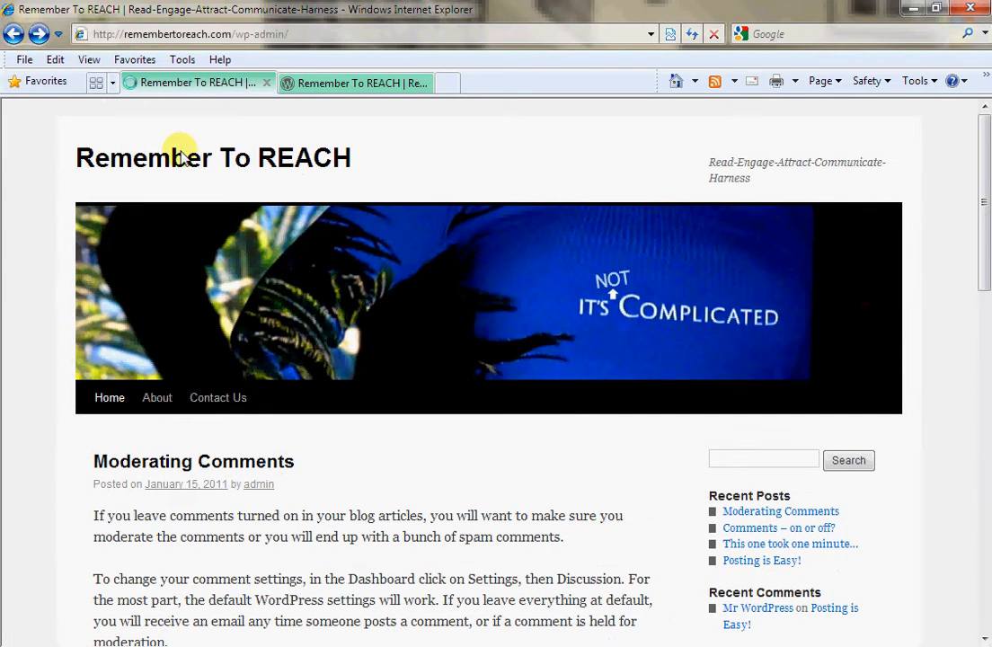
left_click(376, 86)
left_click(255, 89)
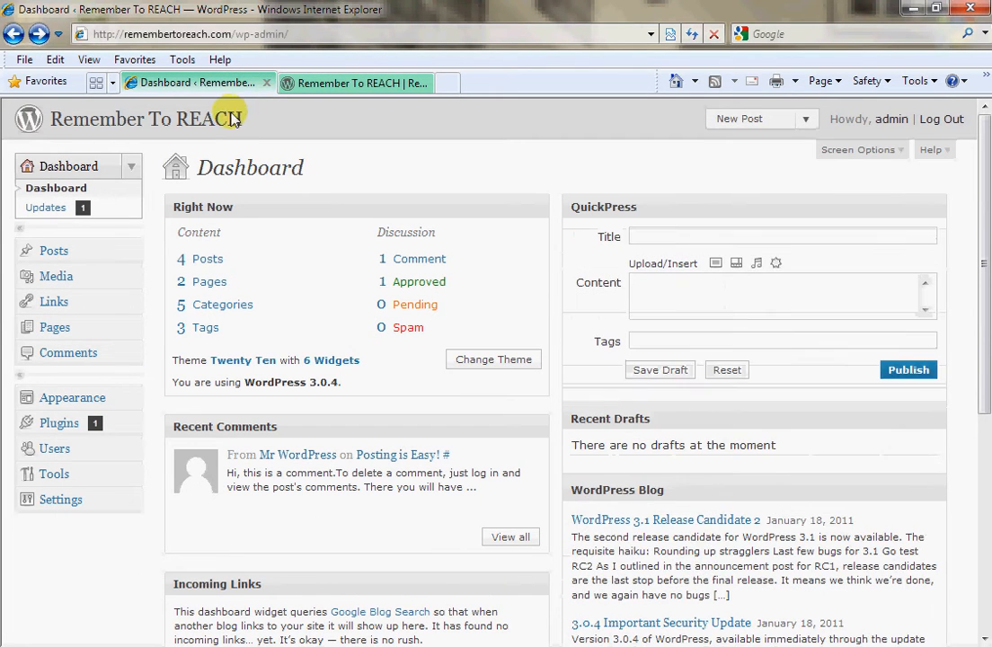
- Look through the blog posts on the public Remember To REACH home page
left_click(355, 83)
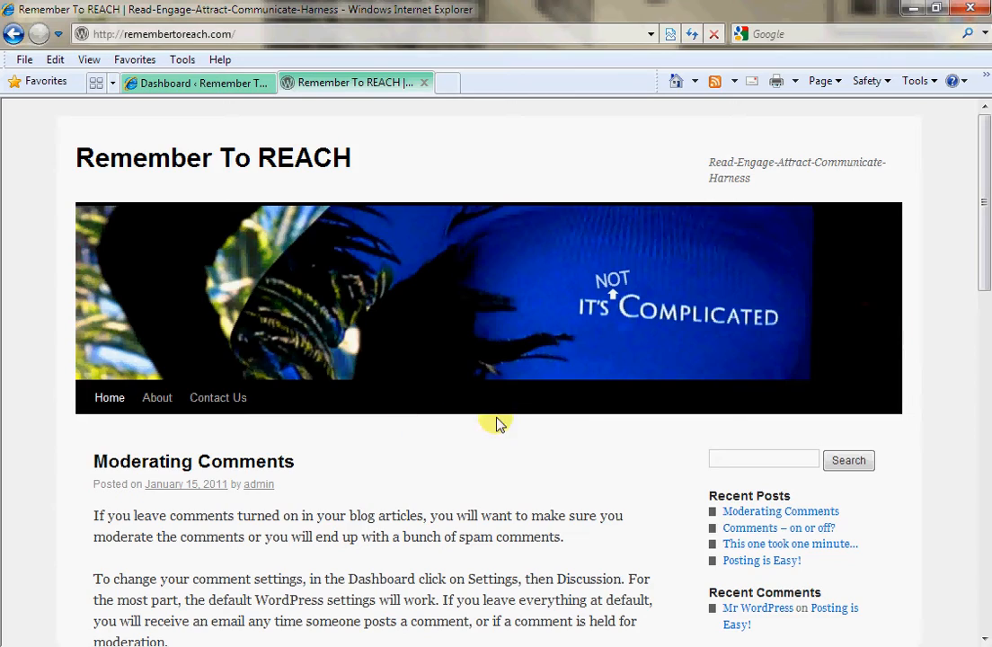
scroll(509, 432, "down", 5)
scroll(509, 432, "down", 5)
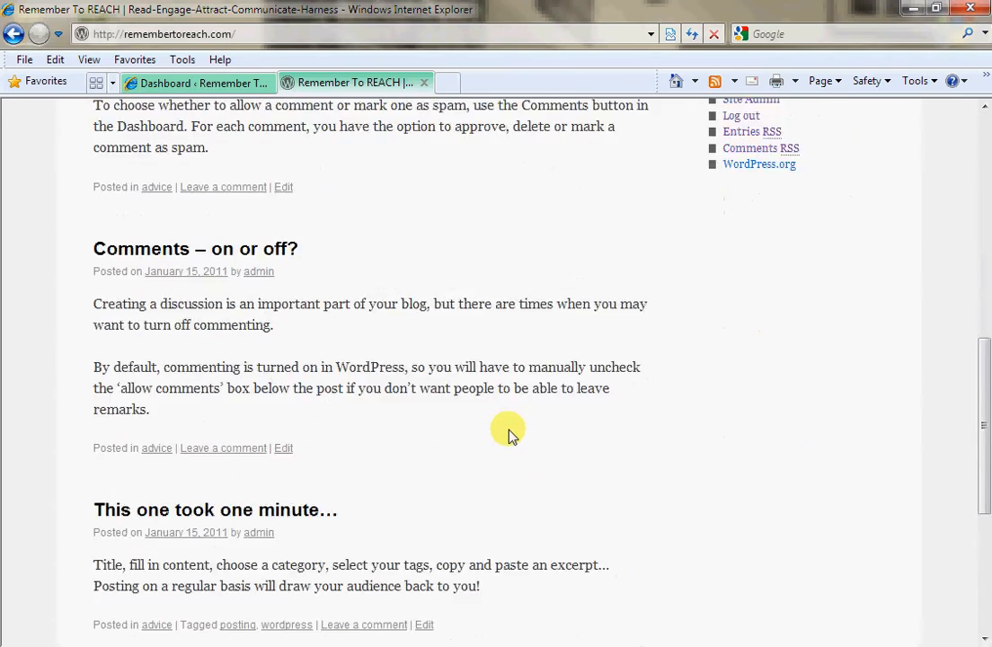
scroll(509, 433, "up", 9)
scroll(509, 435, "up", 1)
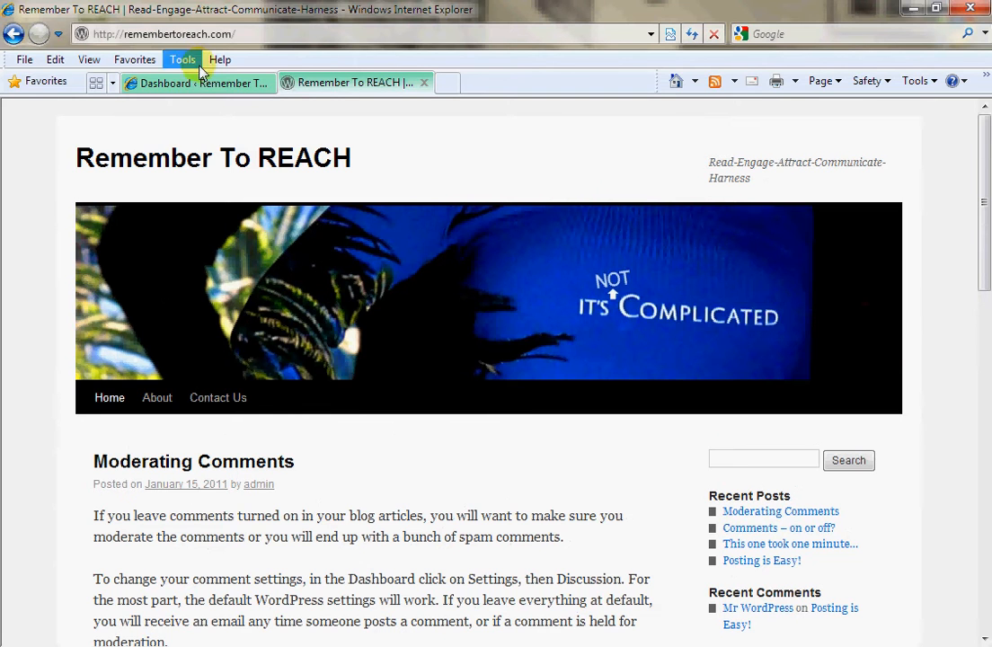
- Create a new post from the site's post list and title it "Put in a Title"
left_click(201, 93)
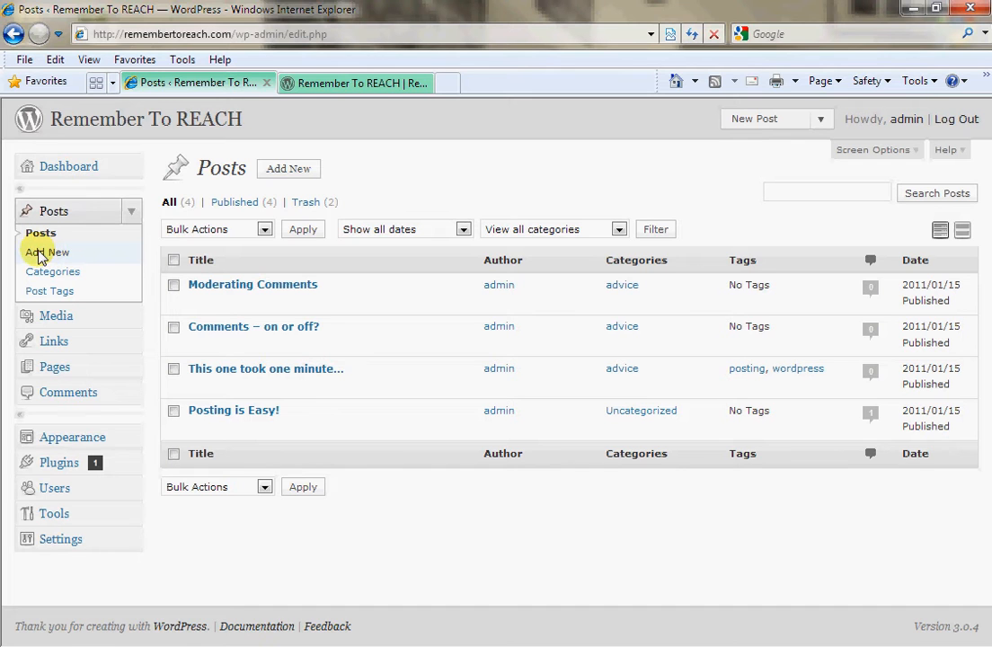
left_click(287, 171)
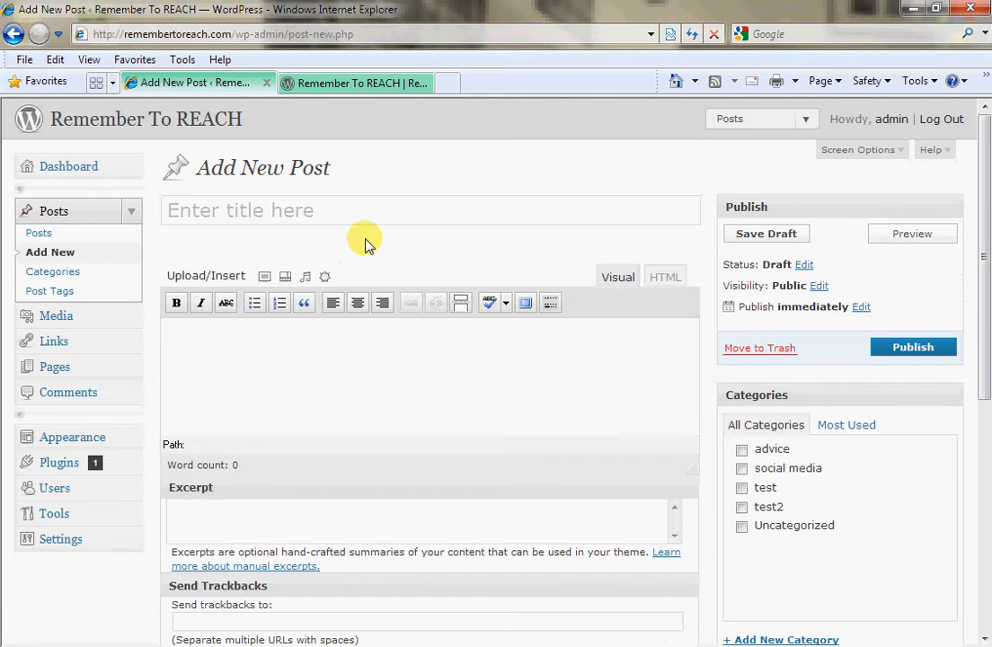
type("Put i")
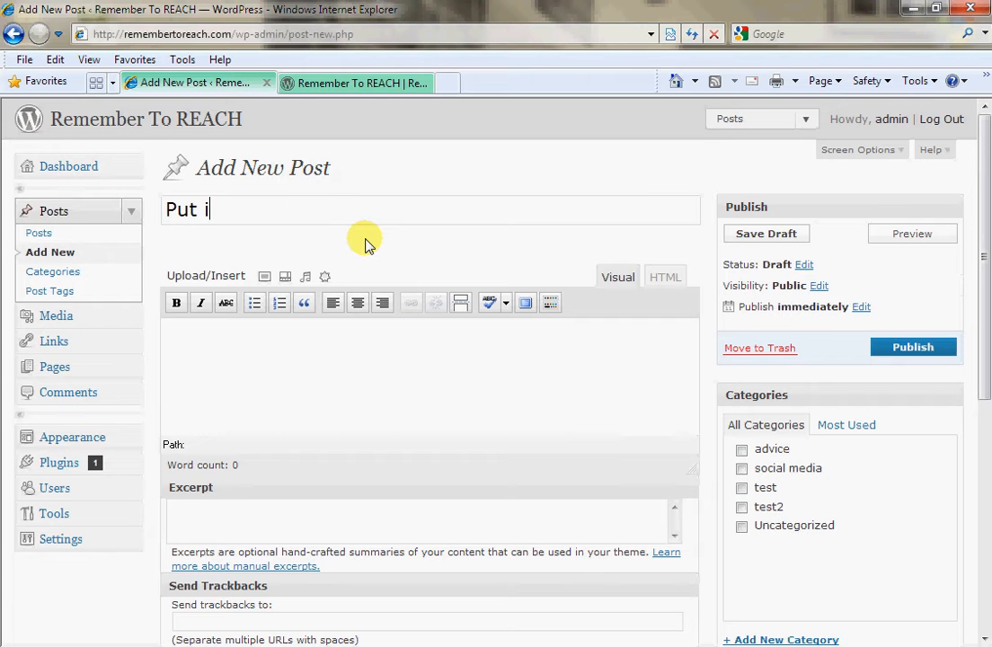
type("n a Title")
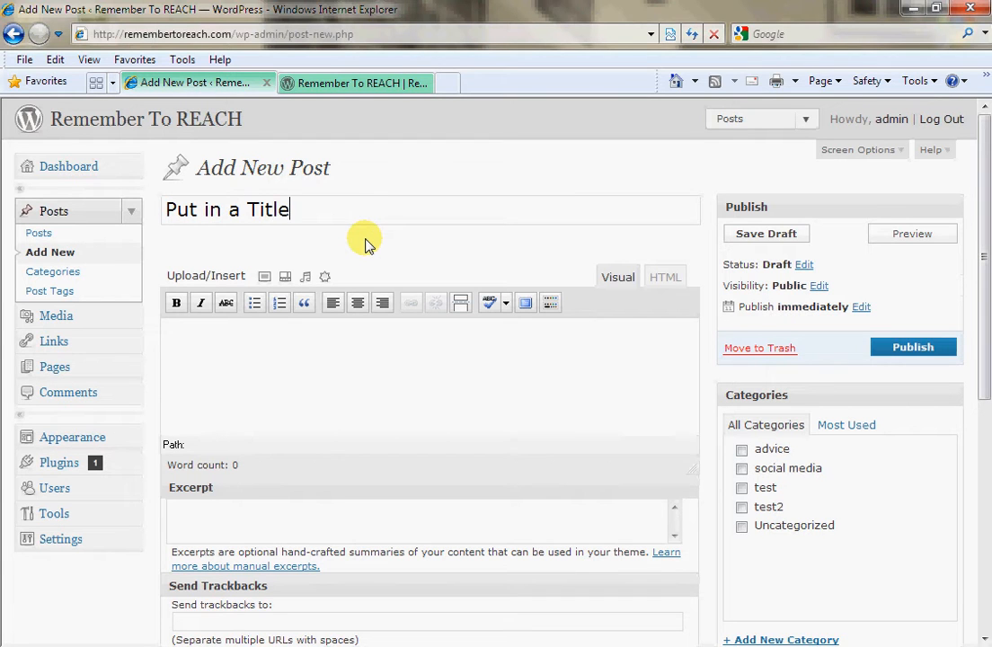
- Write the post body as two paragraphs, "Type your post..." and "More if you need..."
key("Tab")
type("T")
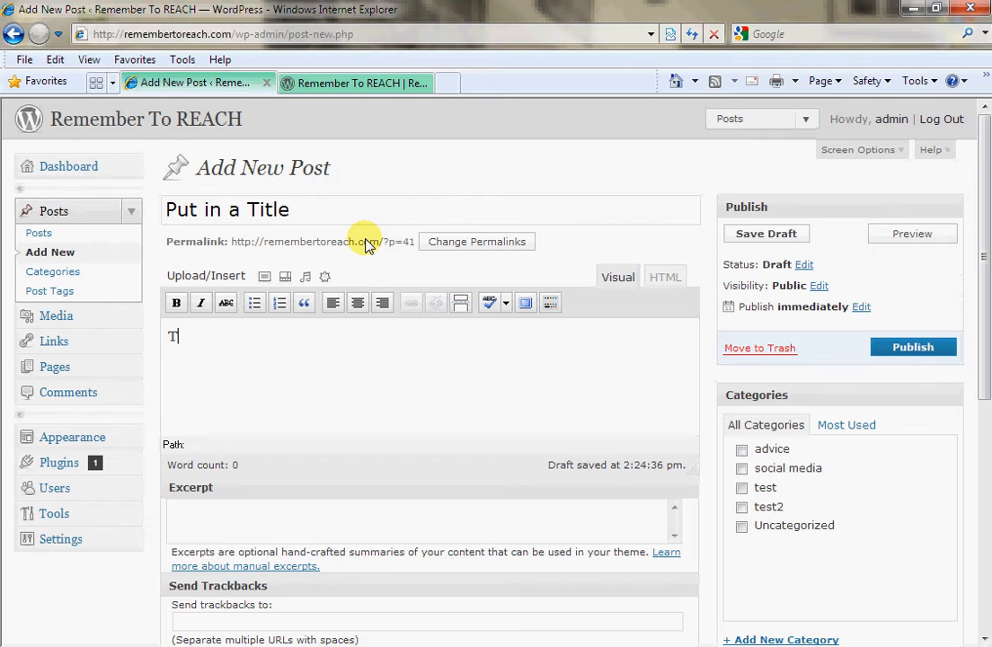
type("ype w")
type("your post..")
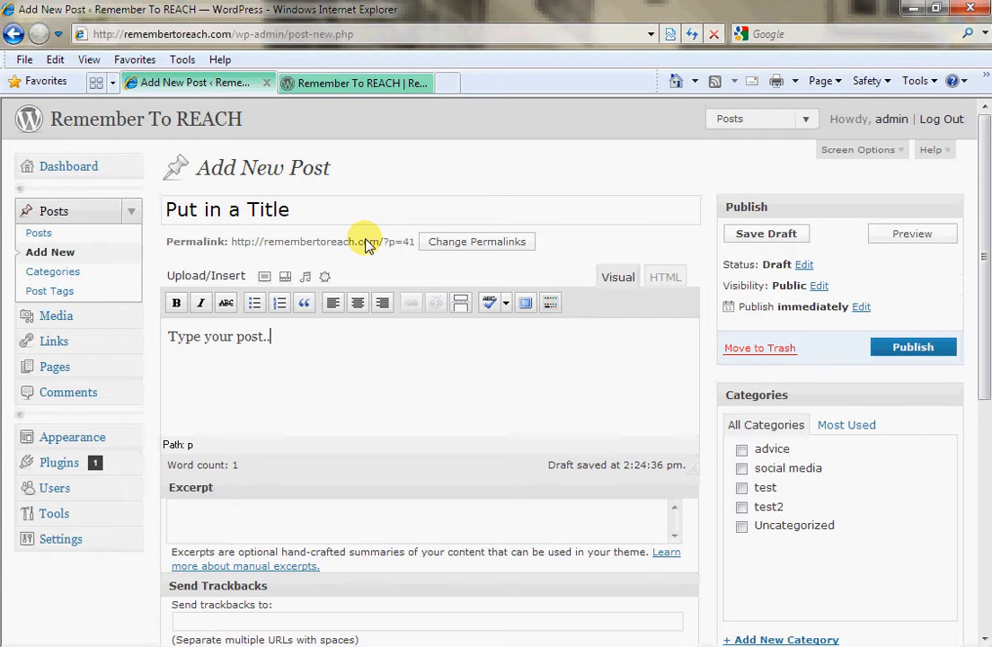
type("More if you need...")
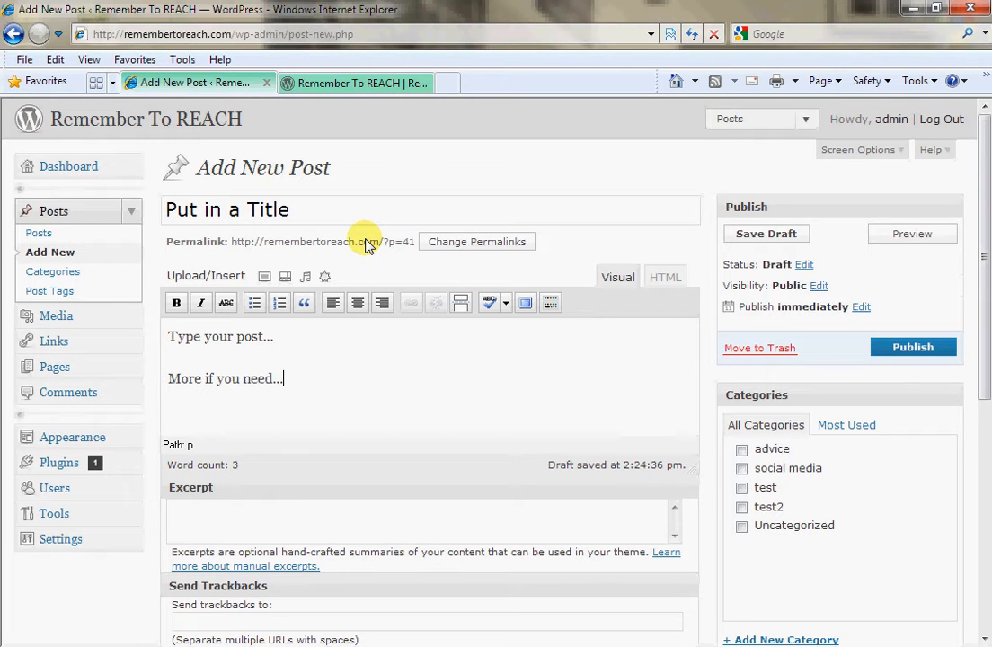
- Copy the paragraph "More if you need..." from the post body into the post's excerpt
left_click(266, 539)
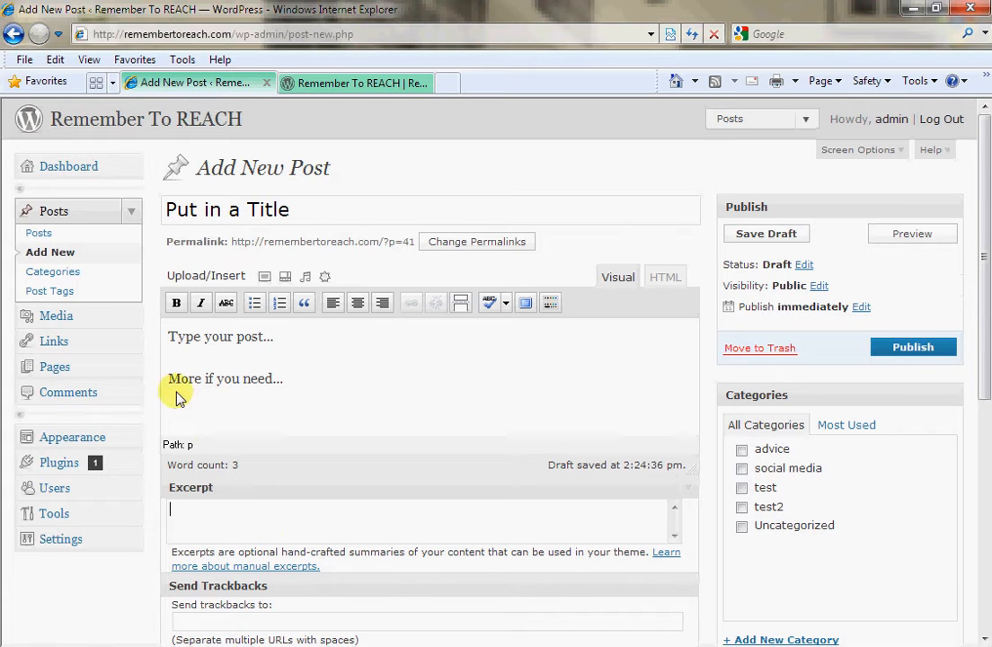
left_click_drag(168, 381, 328, 386)
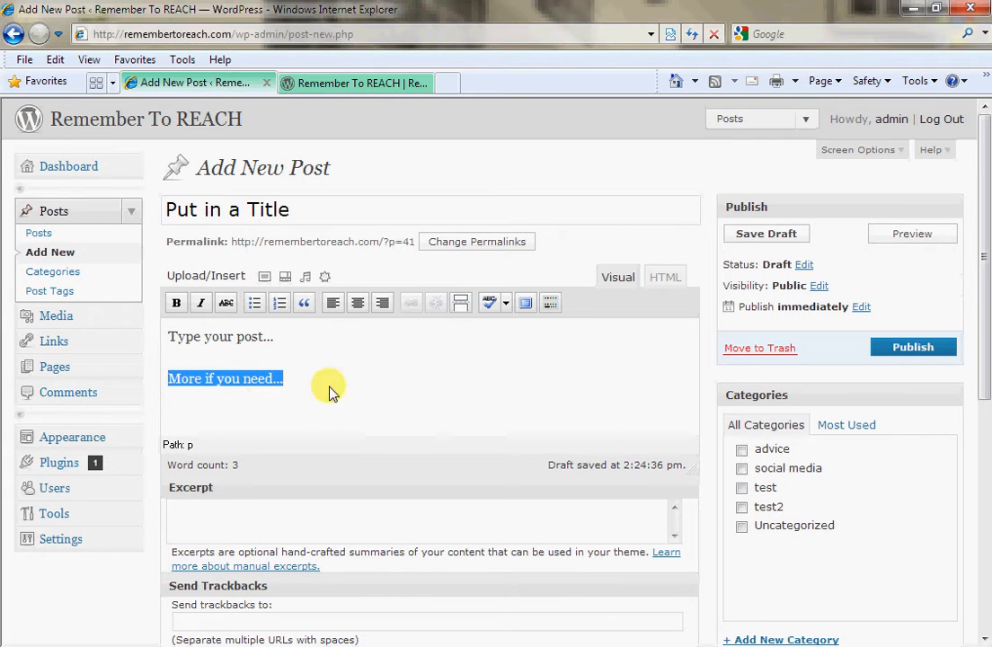
right_click(262, 385)
left_click(305, 441)
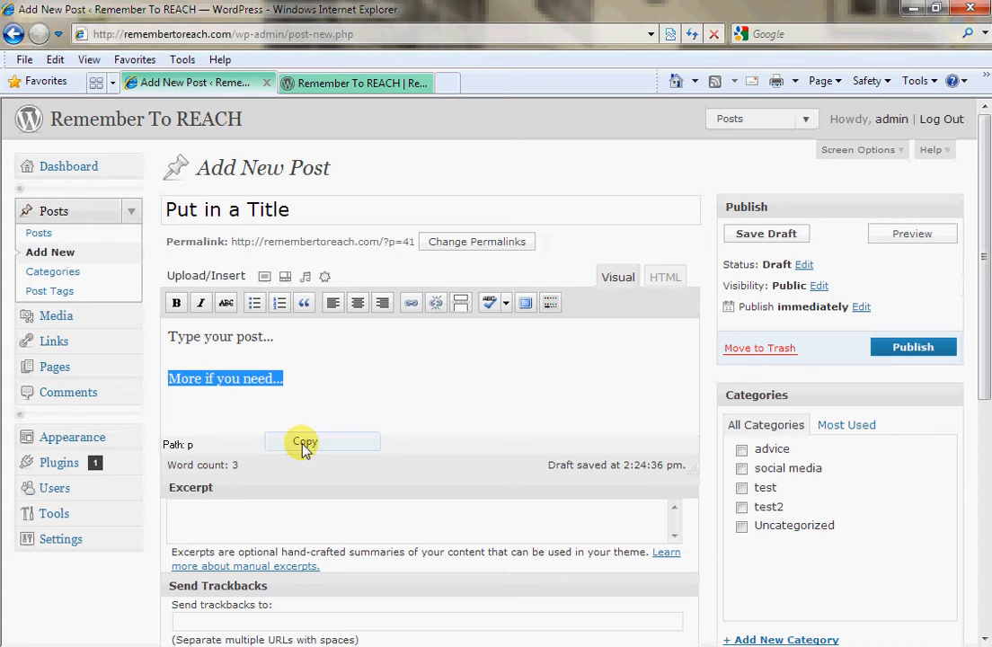
left_click(220, 516)
right_click(220, 517)
left_click(262, 590)
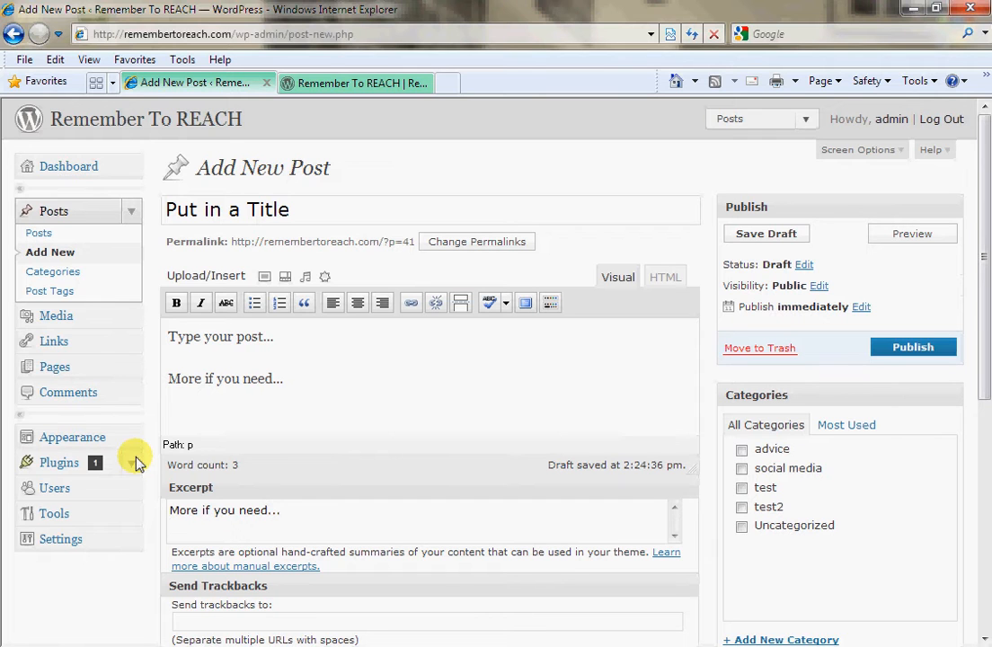
left_click(264, 524)
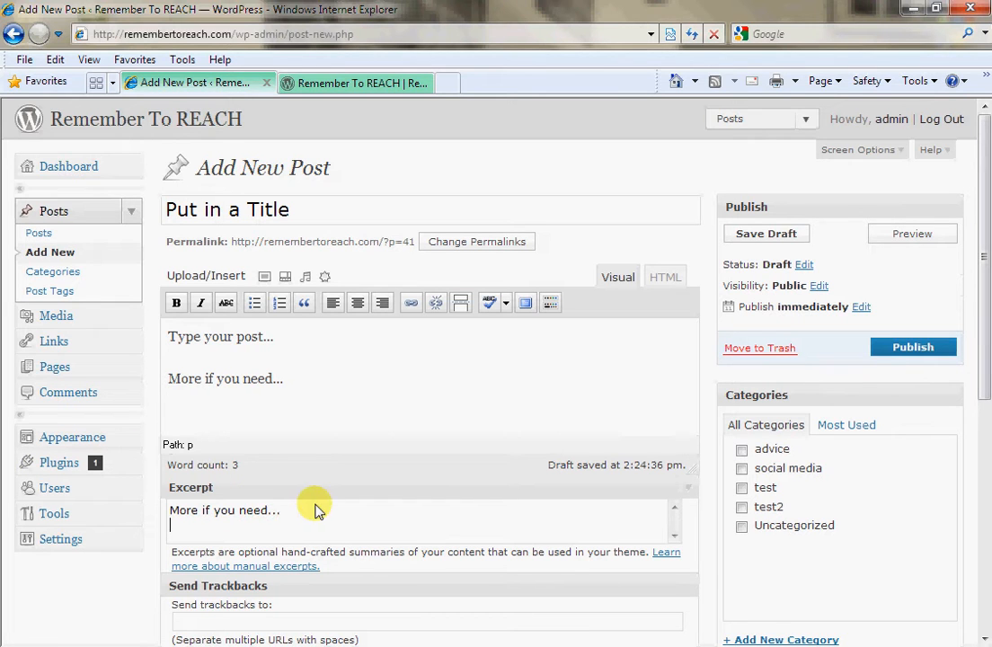
- Show the fields for adding a new category and assign the post to the Uncategorized category
scroll(814, 467, "down", 3)
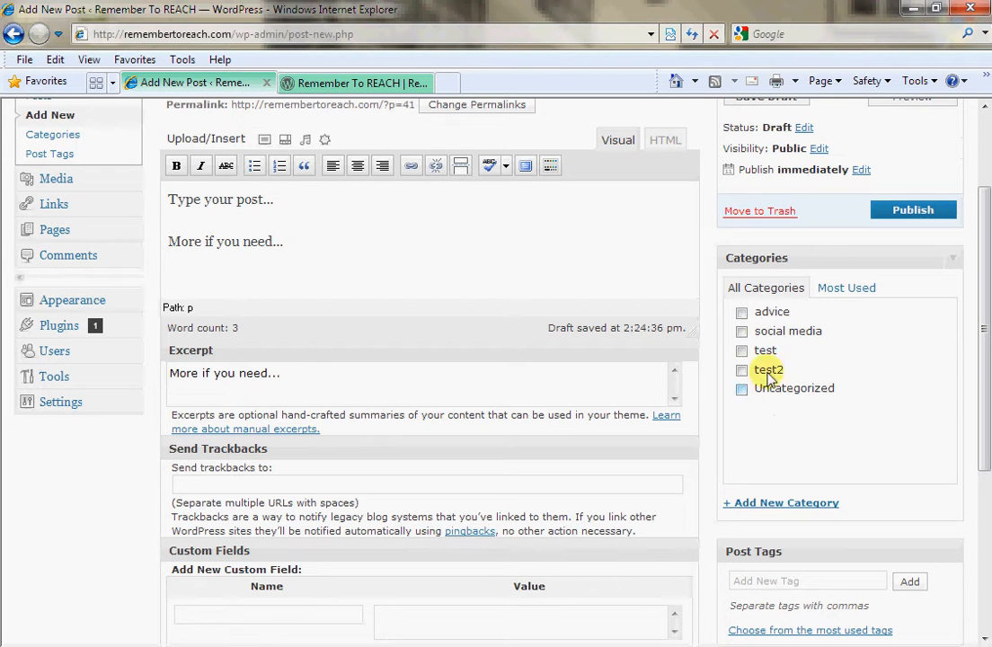
left_click(775, 504)
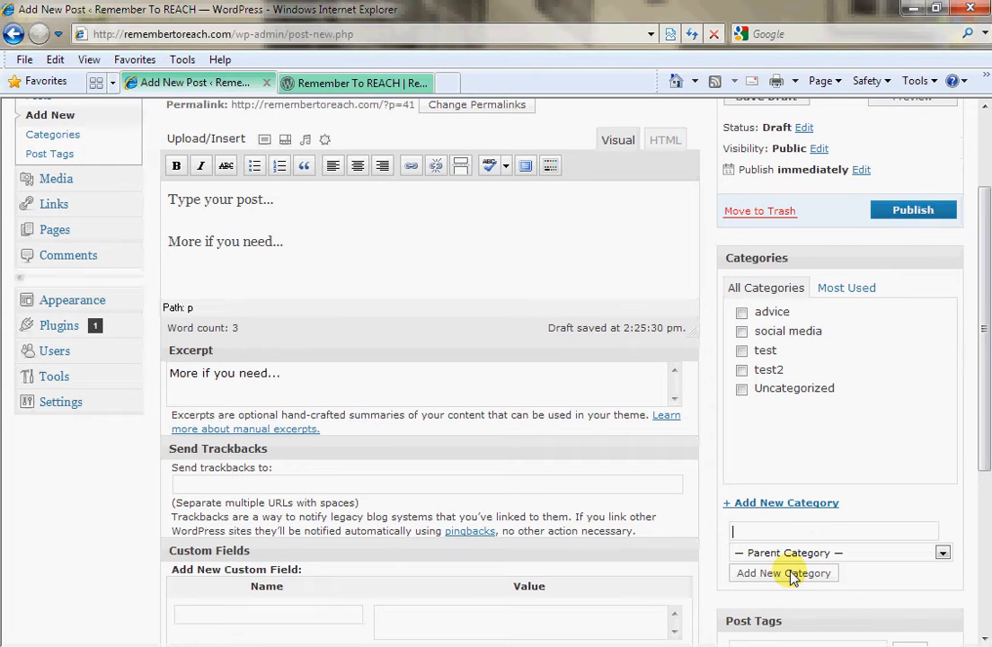
left_click(741, 388)
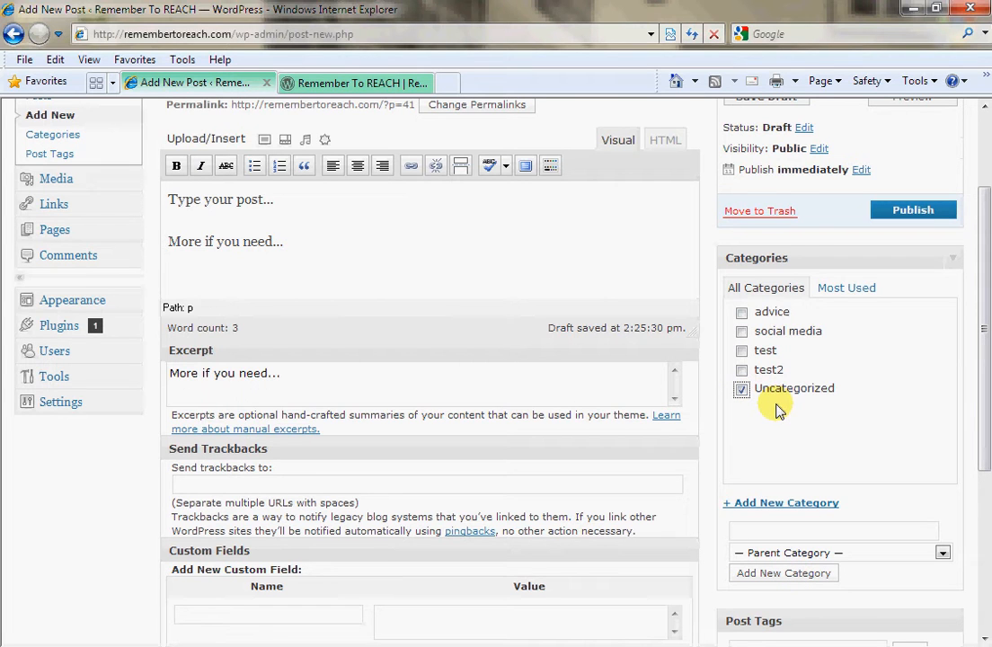
scroll(778, 409, "down", 3)
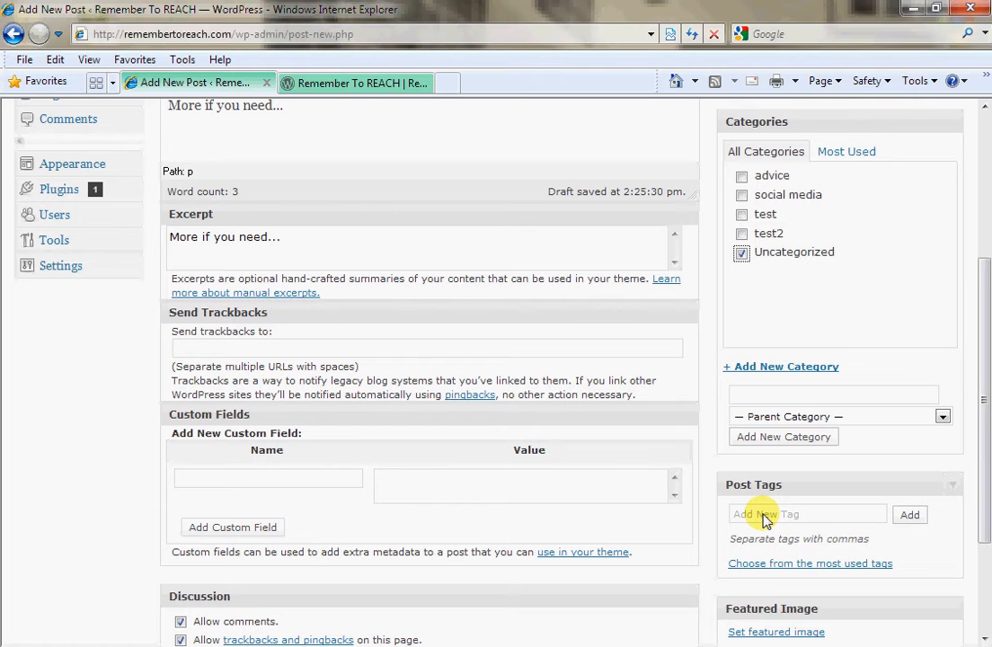
- Add the tag "tutorial" to the post and pick "wordpress" from the most used tags
left_click(762, 516)
type("tutorial")
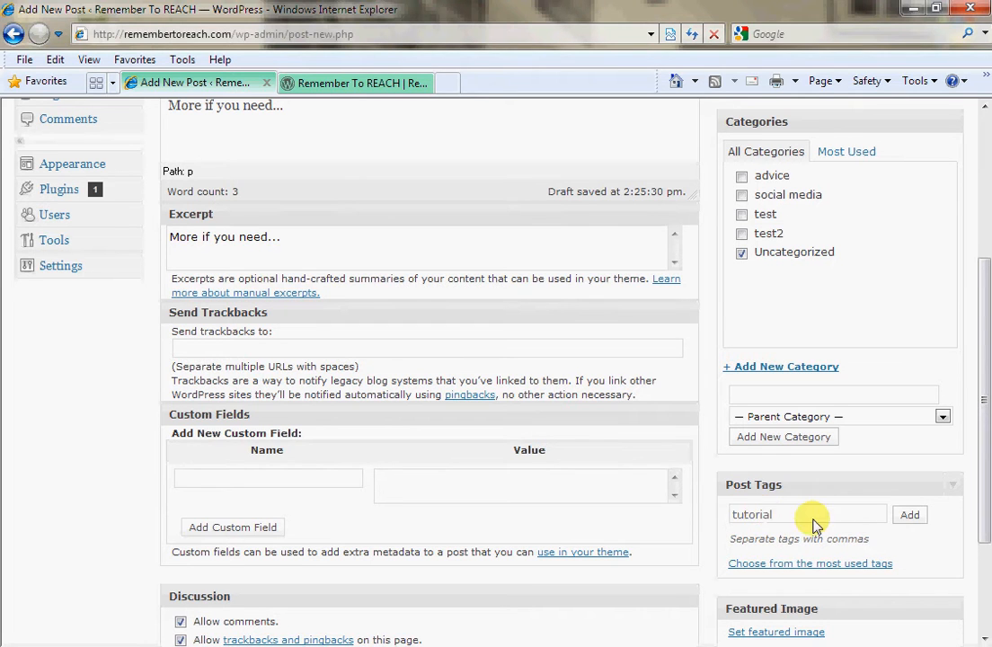
left_click(911, 515)
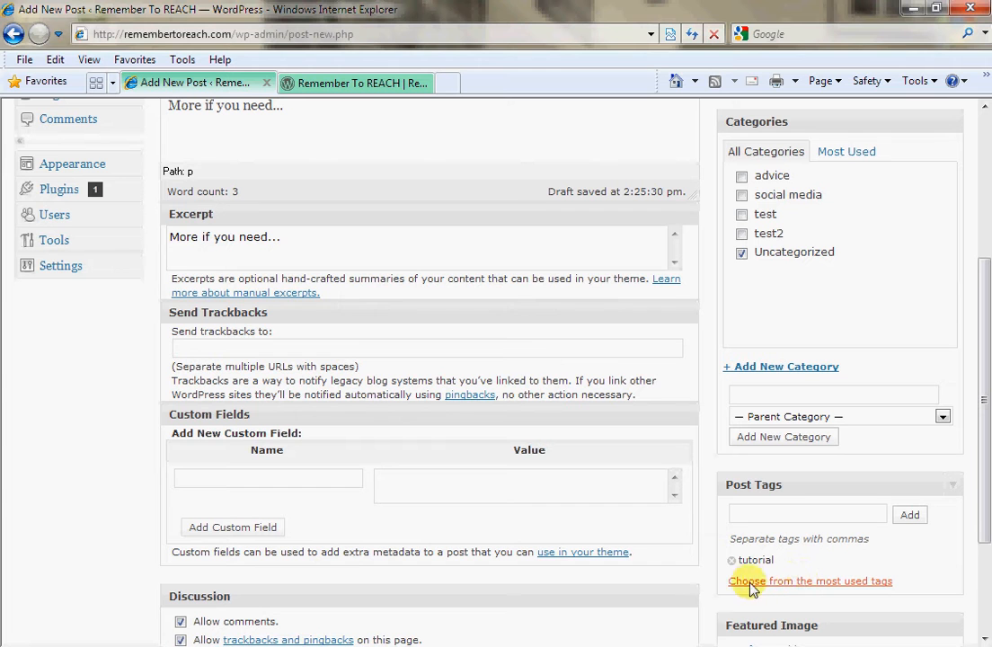
left_click(811, 589)
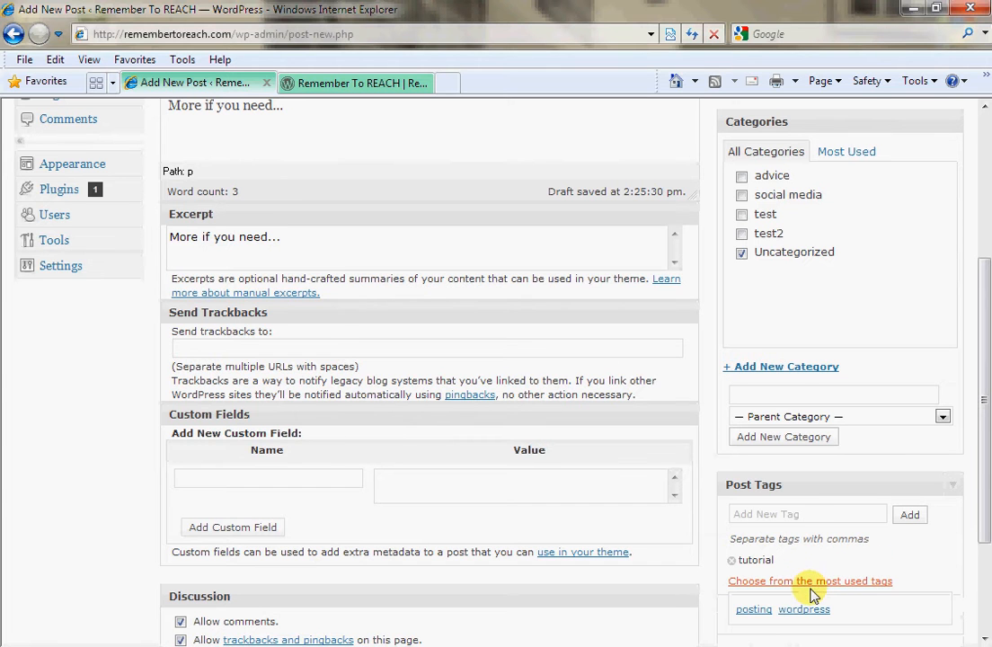
scroll(811, 589, "down", 3)
left_click(806, 472)
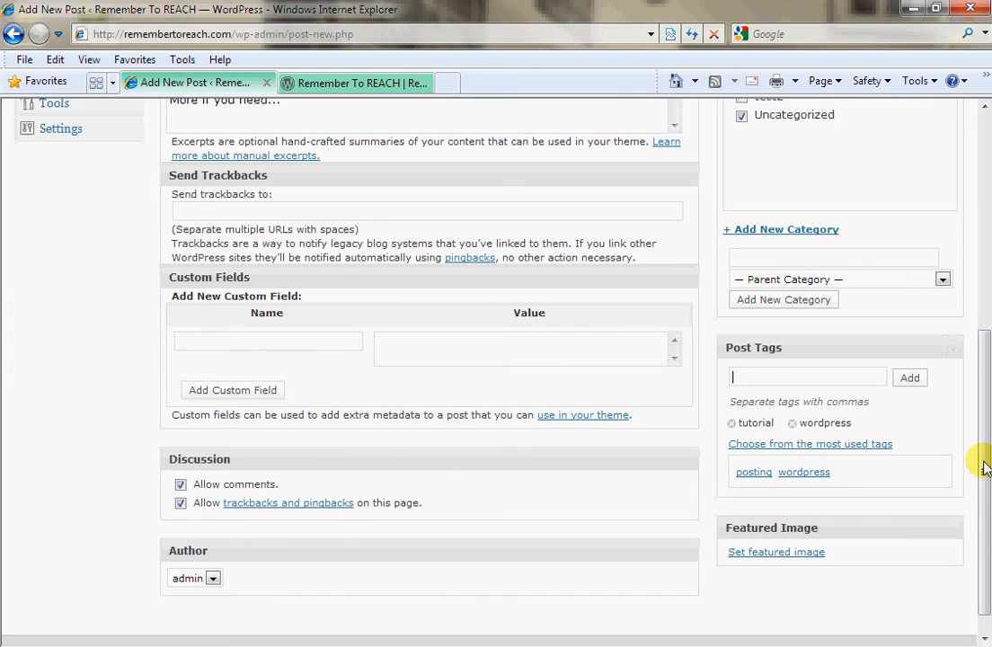
- Publish the post and view it on the reloaded home page of the live site
left_click_drag(984, 463, 985, 340)
scroll(984, 310, "up", 2)
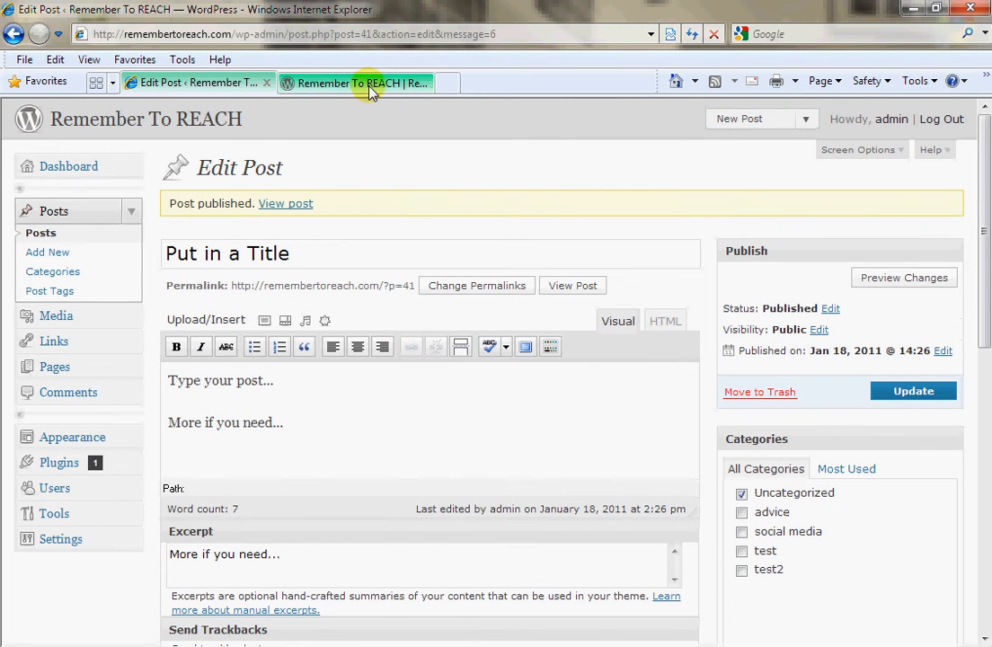
left_click(372, 84)
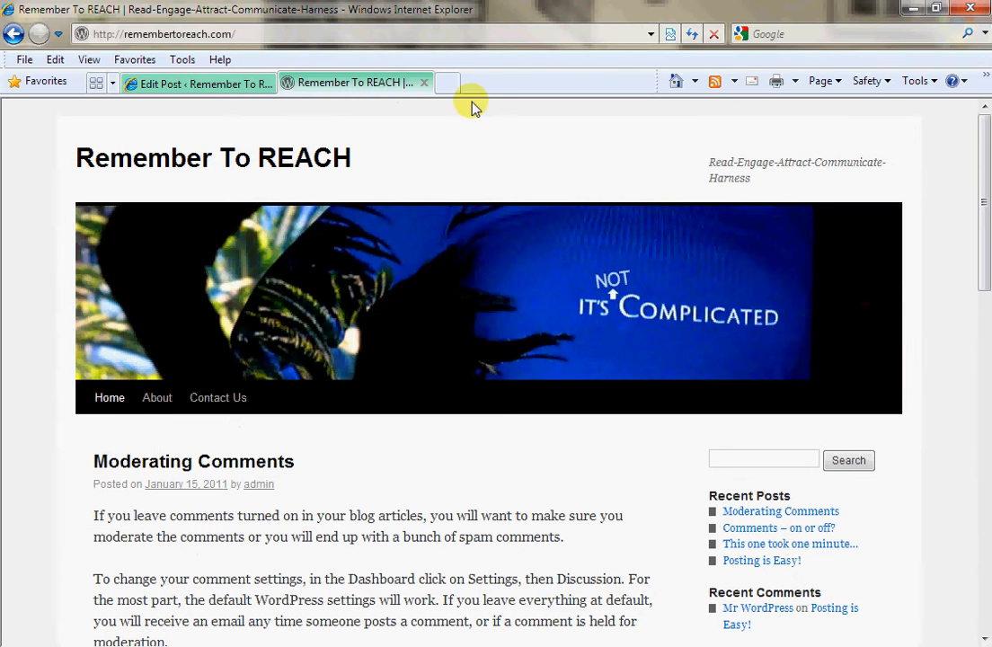
left_click(256, 86)
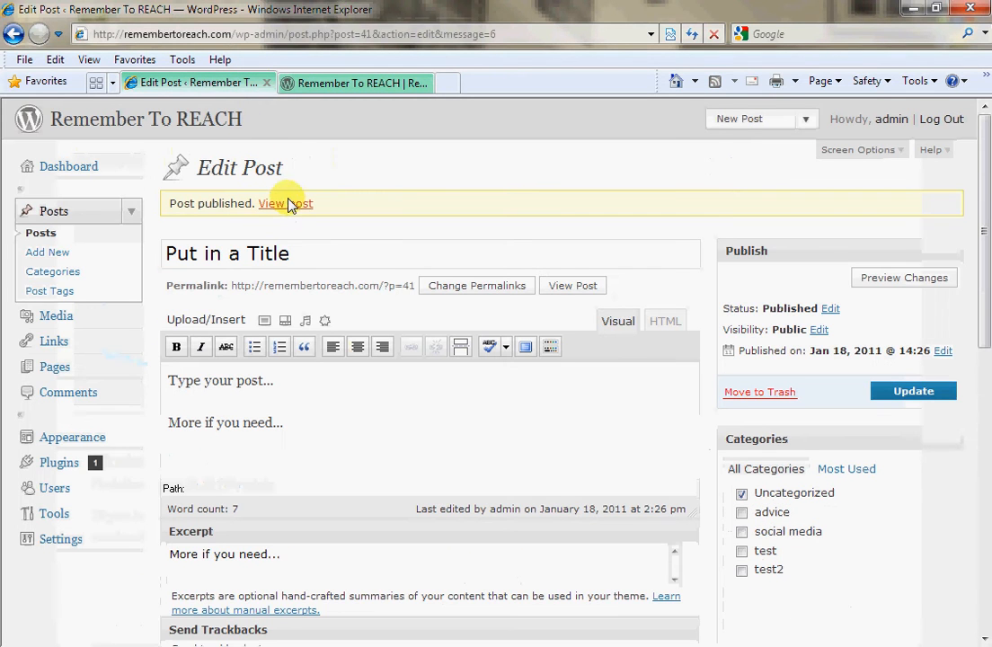
left_click(339, 86)
left_click(693, 34)
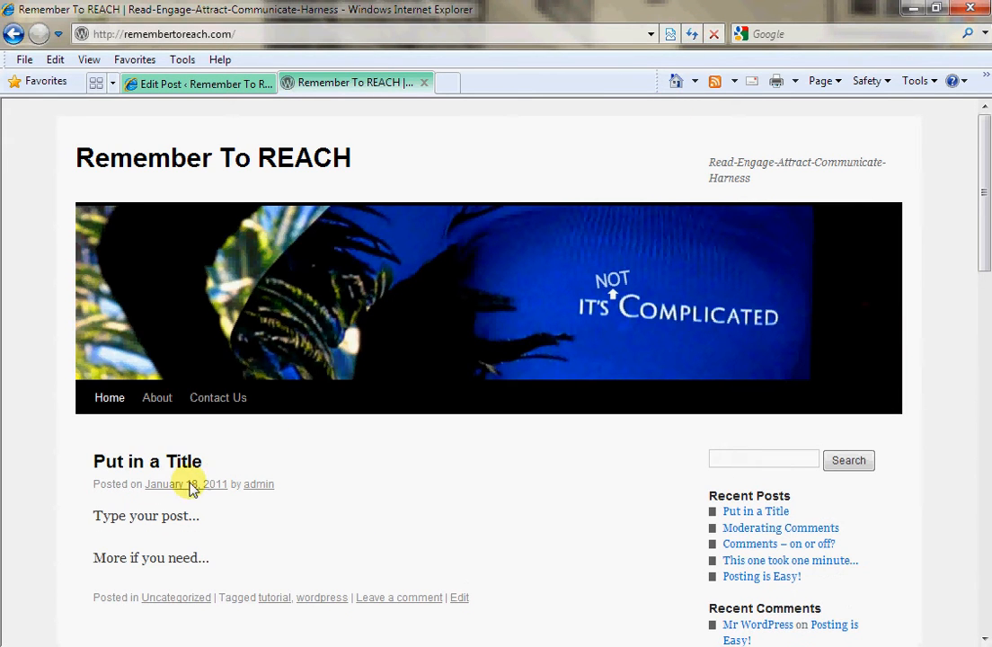
scroll(239, 538, "down", 3)
scroll(239, 538, "up", 3)
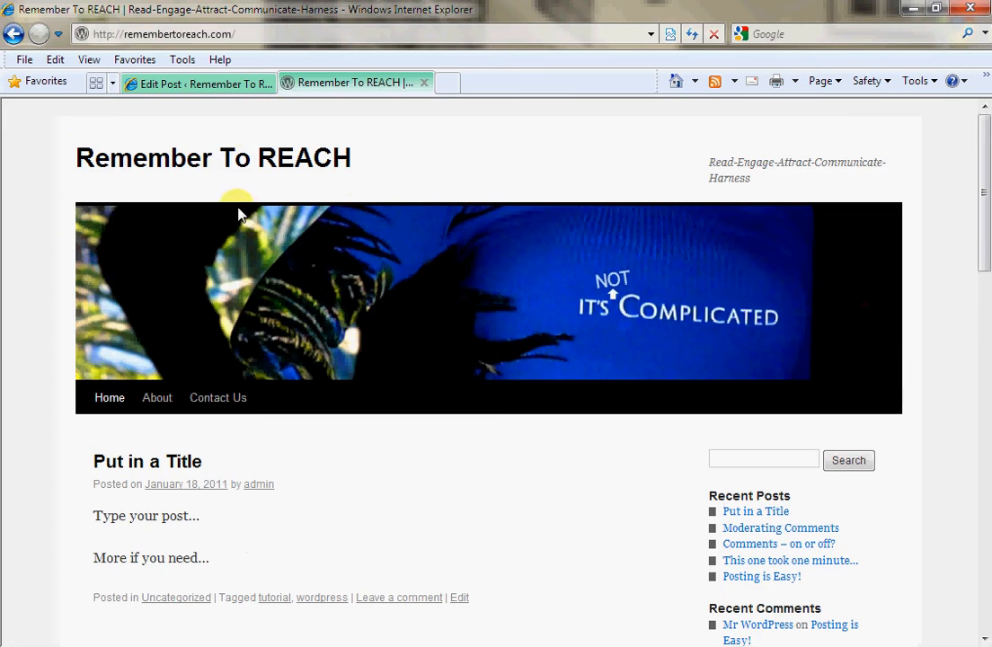
- Move the post "Put in a Title" to the trash from the post list and reload the live home page
left_click(200, 84)
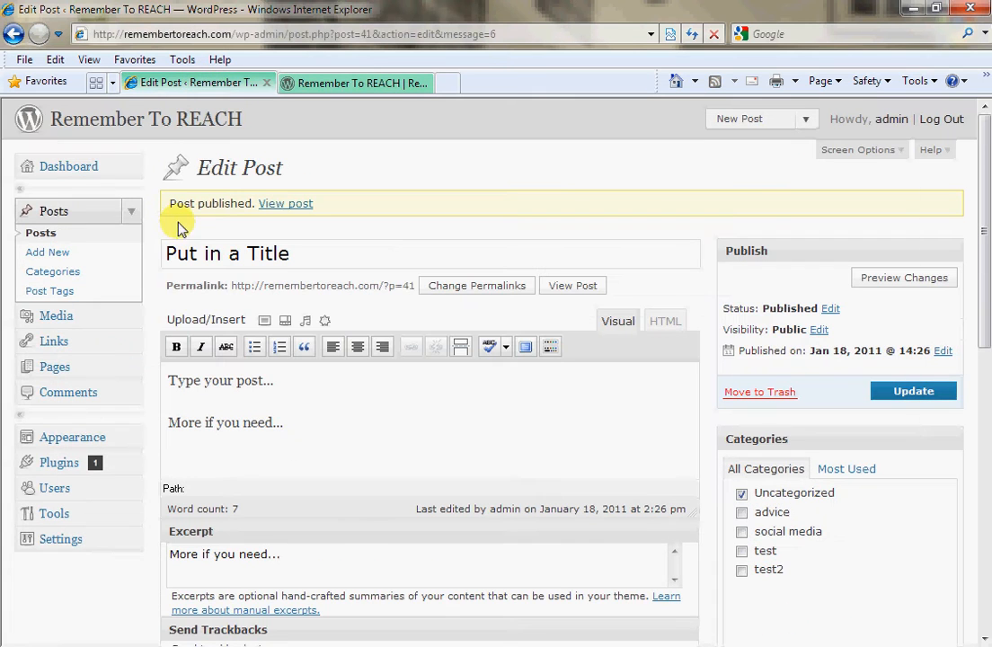
left_click(57, 212)
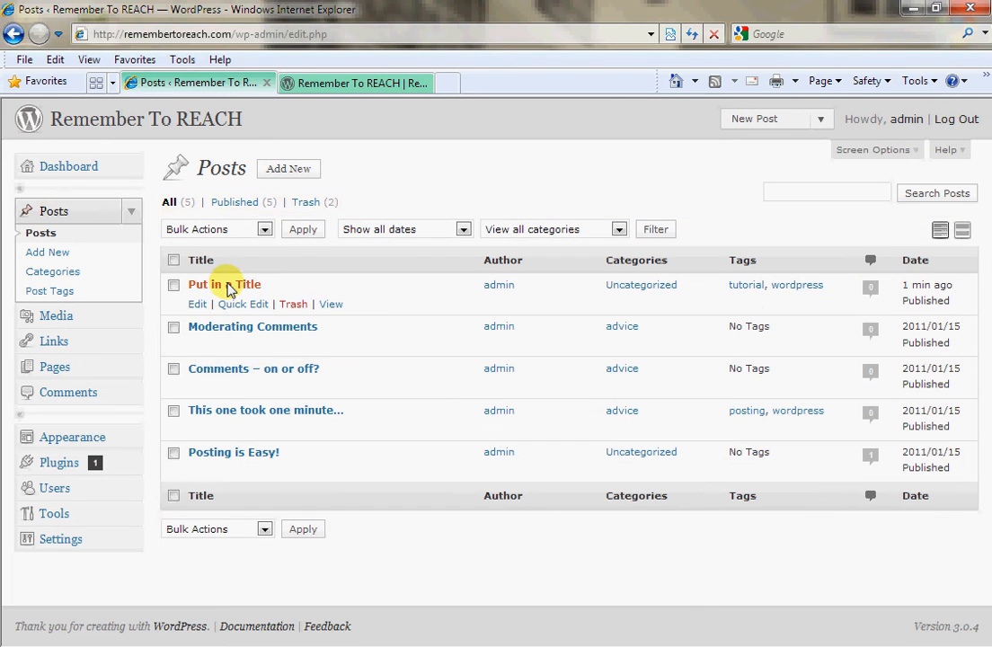
left_click(297, 305)
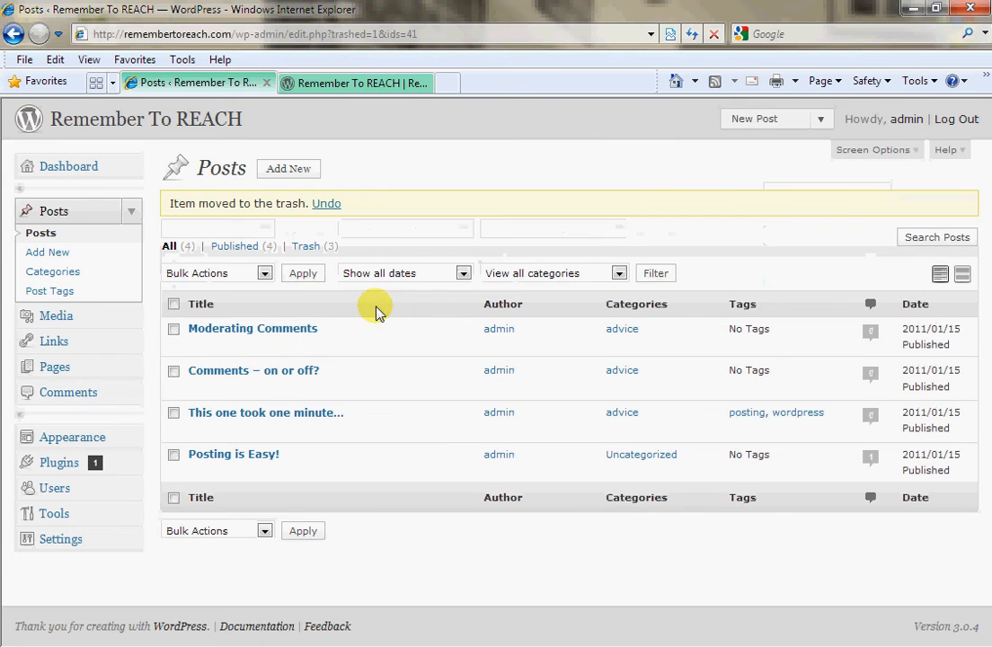
left_click(390, 83)
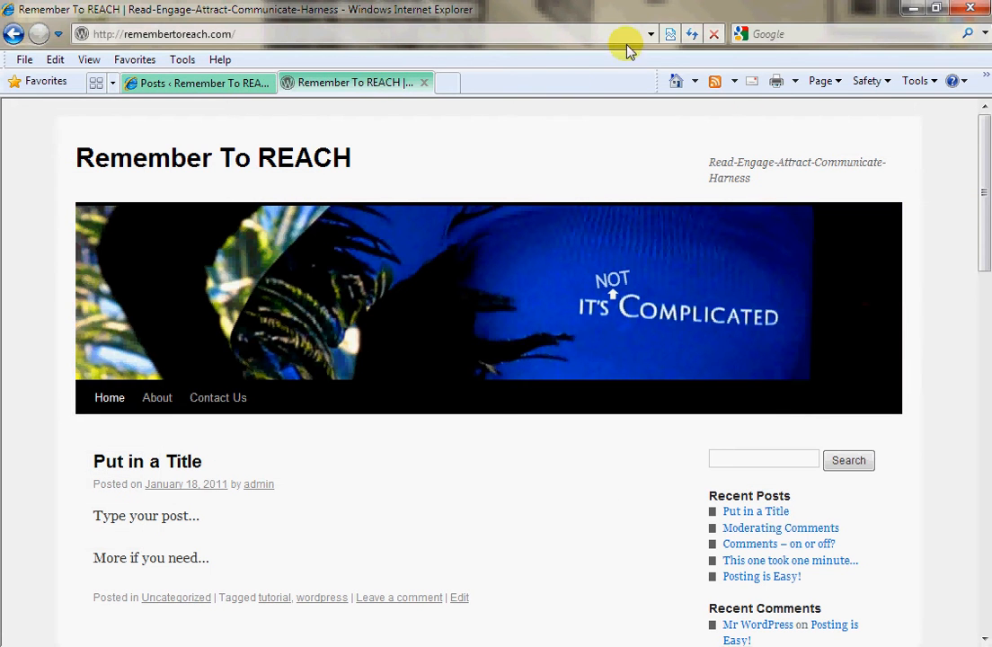
left_click(693, 34)
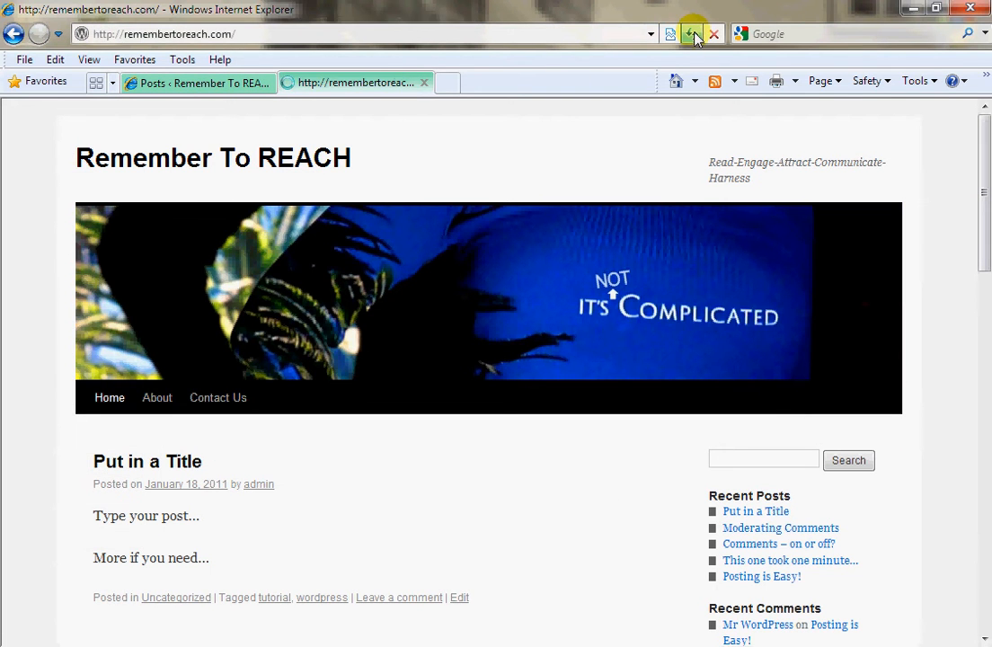
- Select the categories test and test2 in the post categories list and choose Delete as the bulk action without applying it
left_click(217, 85)
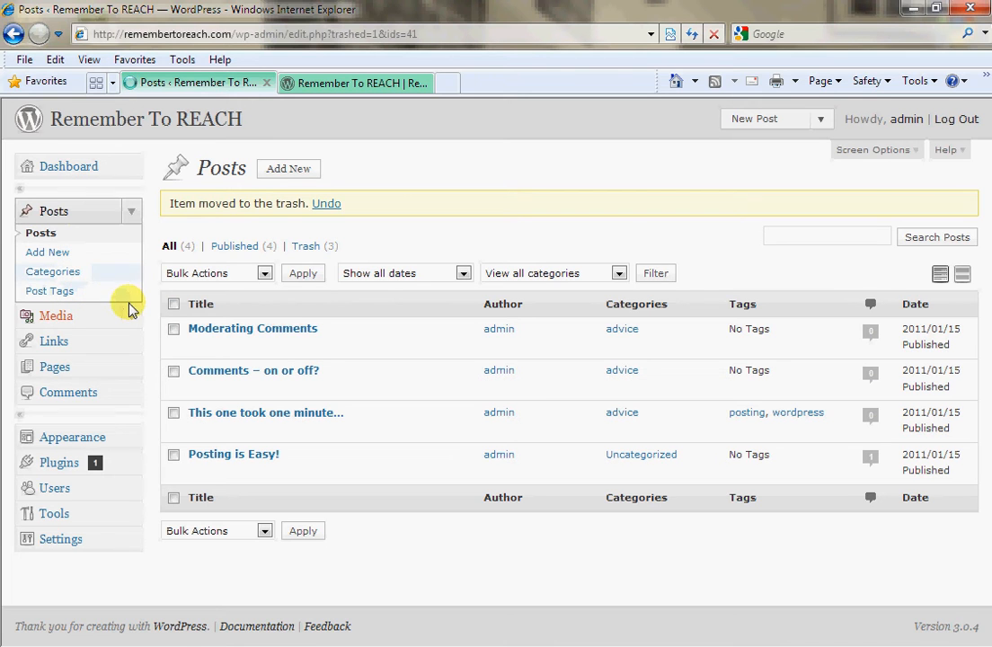
mouse_move(285, 343)
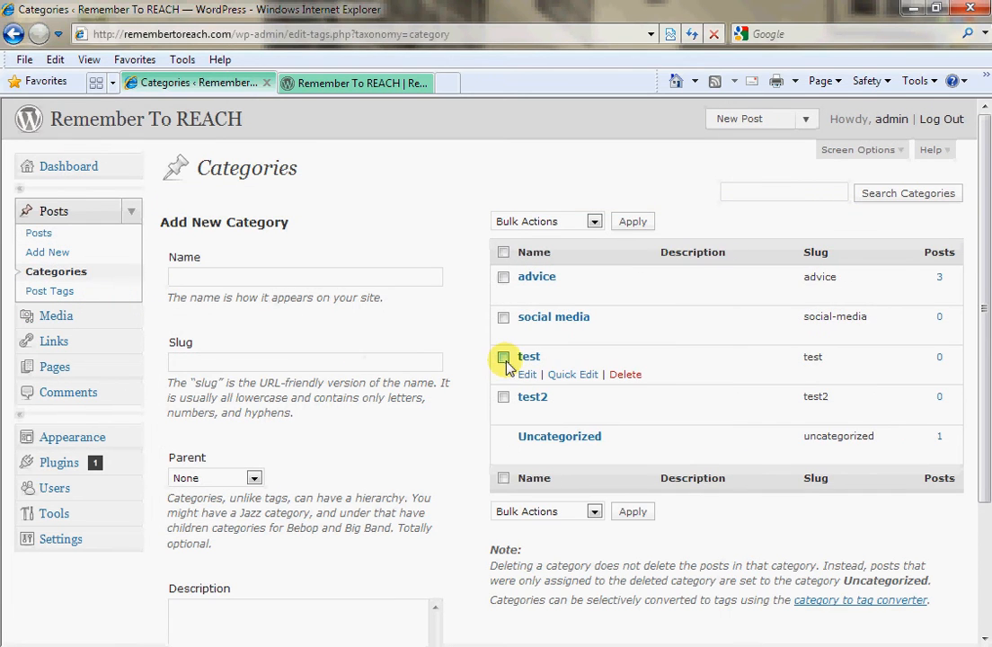
left_click(503, 359)
left_click(503, 398)
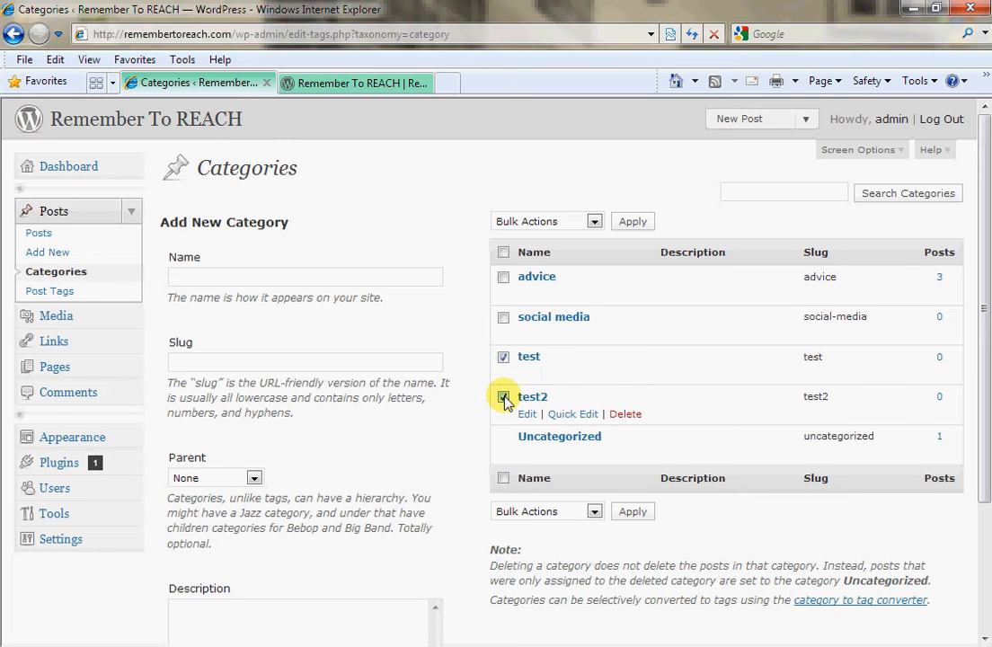
left_click(593, 221)
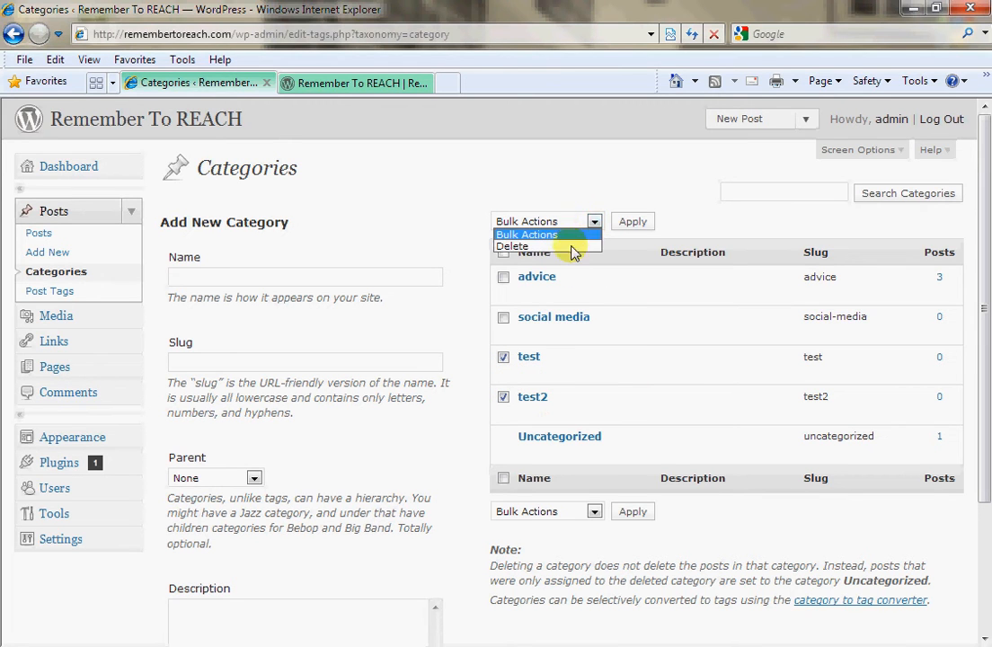
left_click(576, 248)
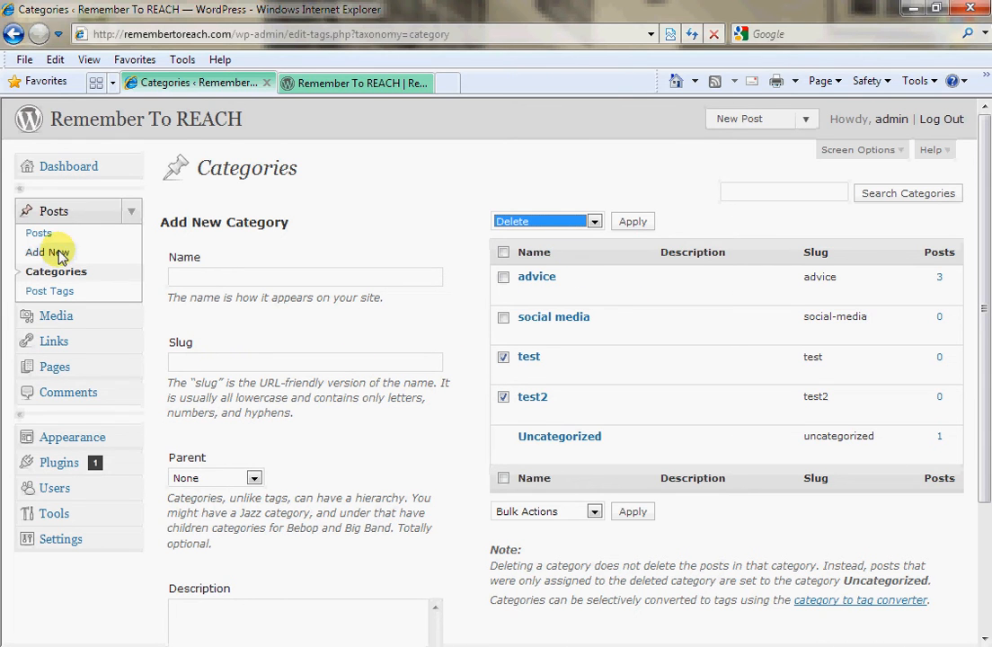
- View the About page on the live site and read through its content
left_click(355, 83)
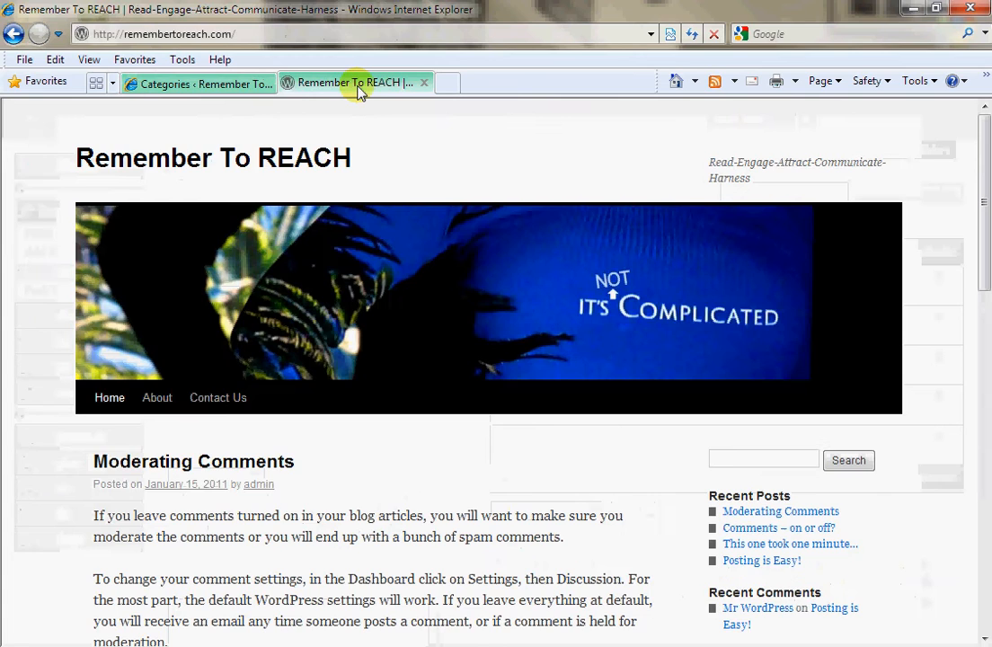
left_click(158, 403)
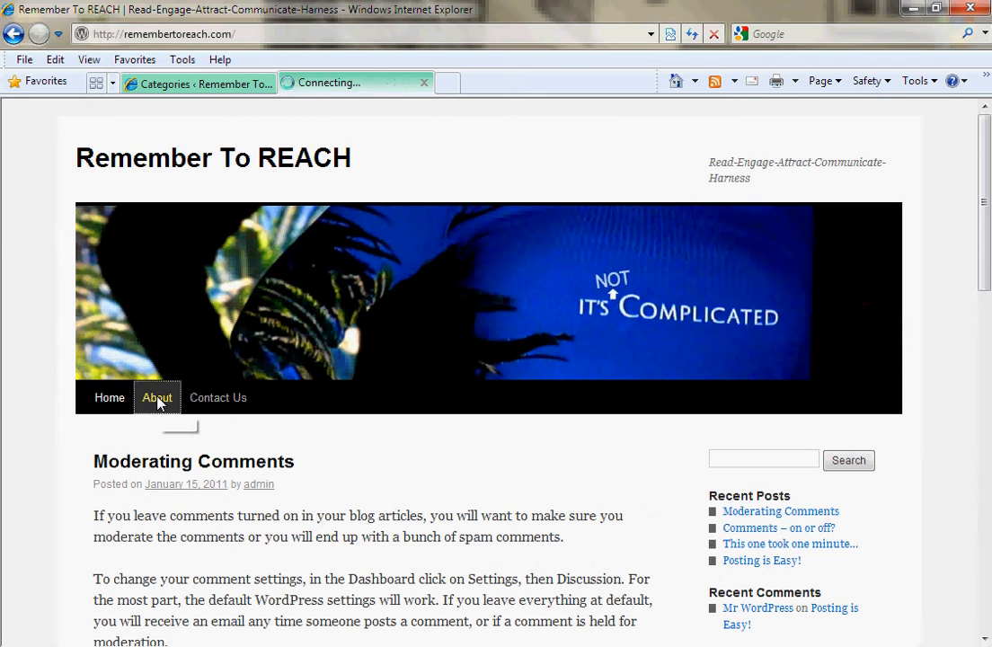
scroll(338, 481, "down", 3)
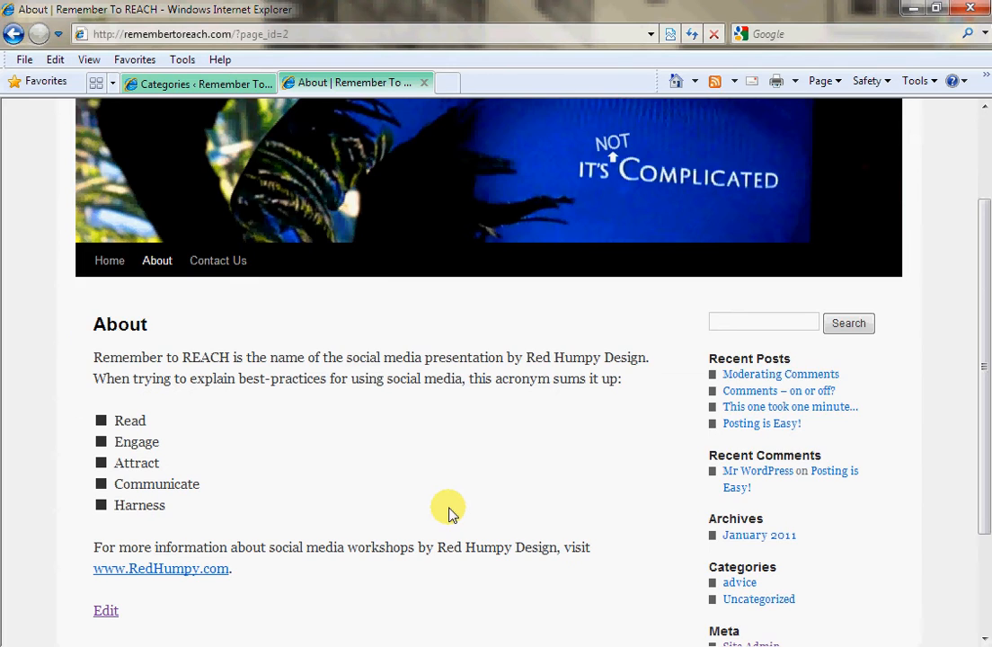
scroll(449, 513, "up", 3)
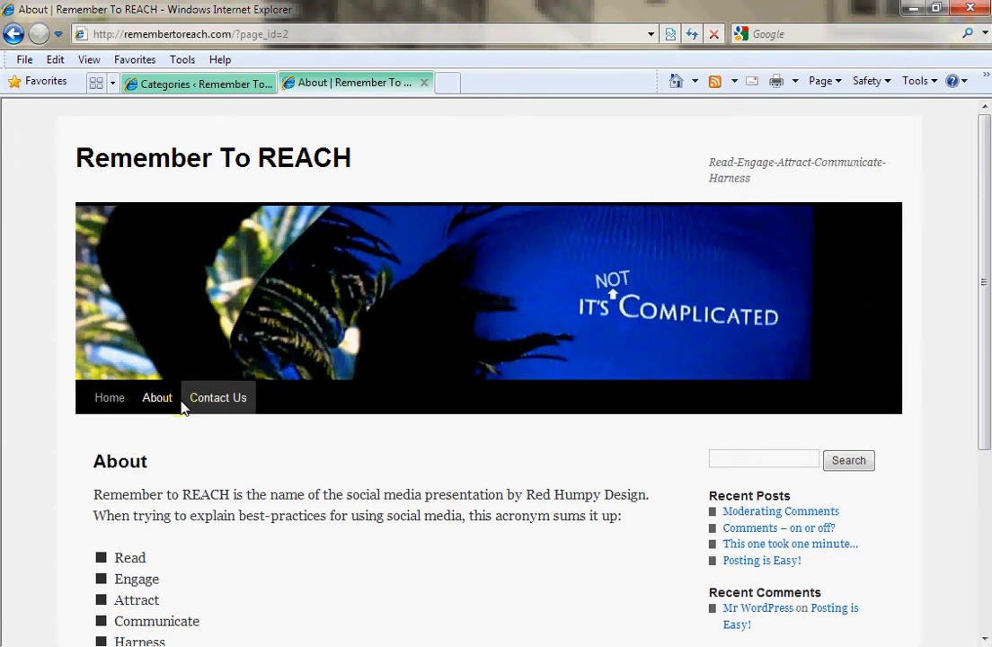
- Open the About page for editing from the site's list of pages in the WordPress admin
left_click(212, 82)
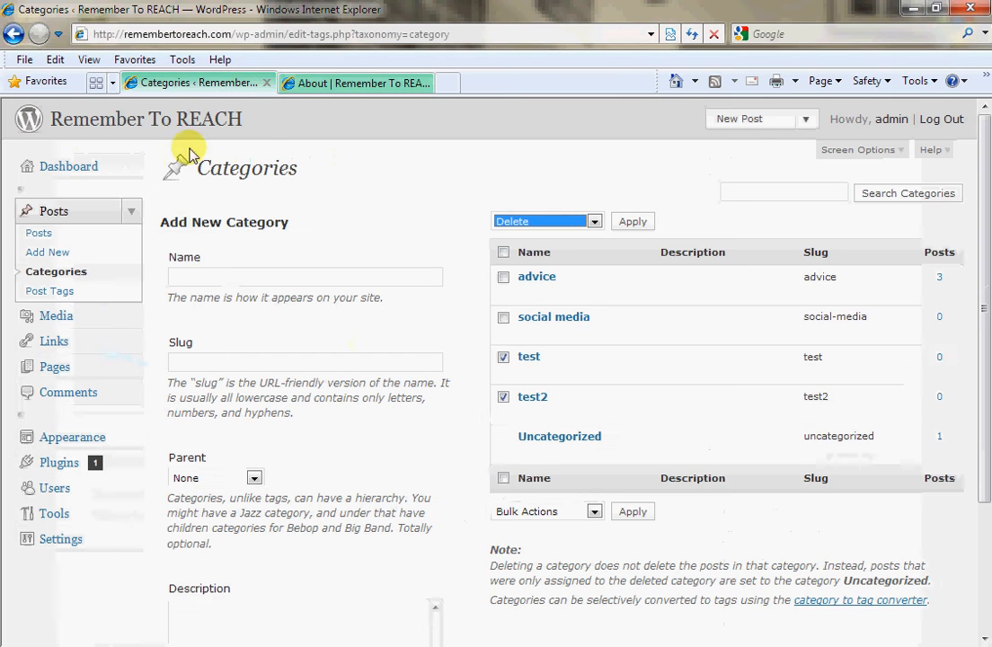
left_click(54, 375)
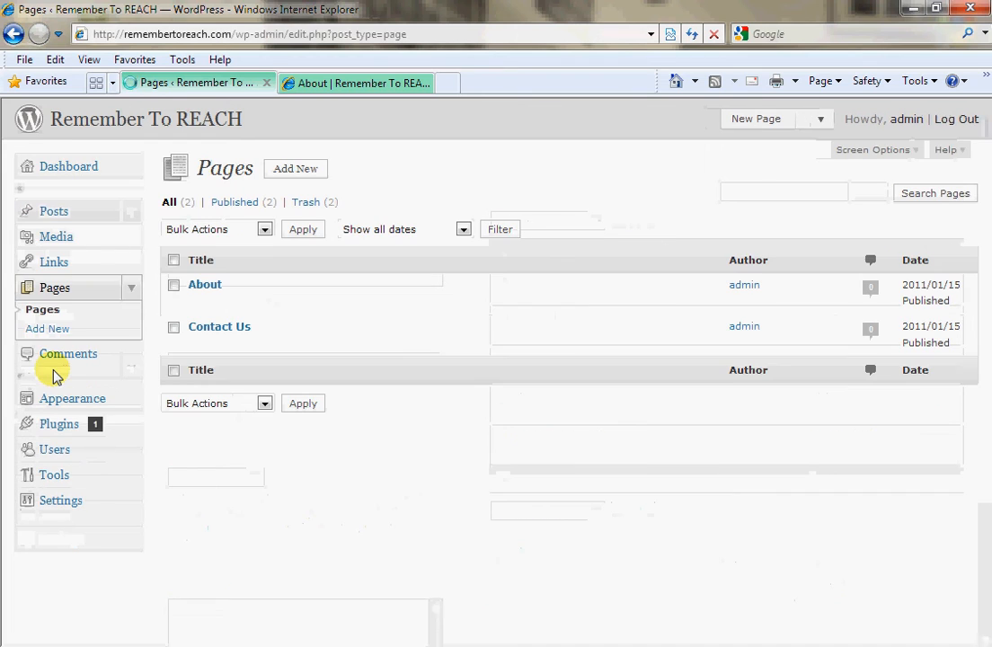
mouse_move(227, 284)
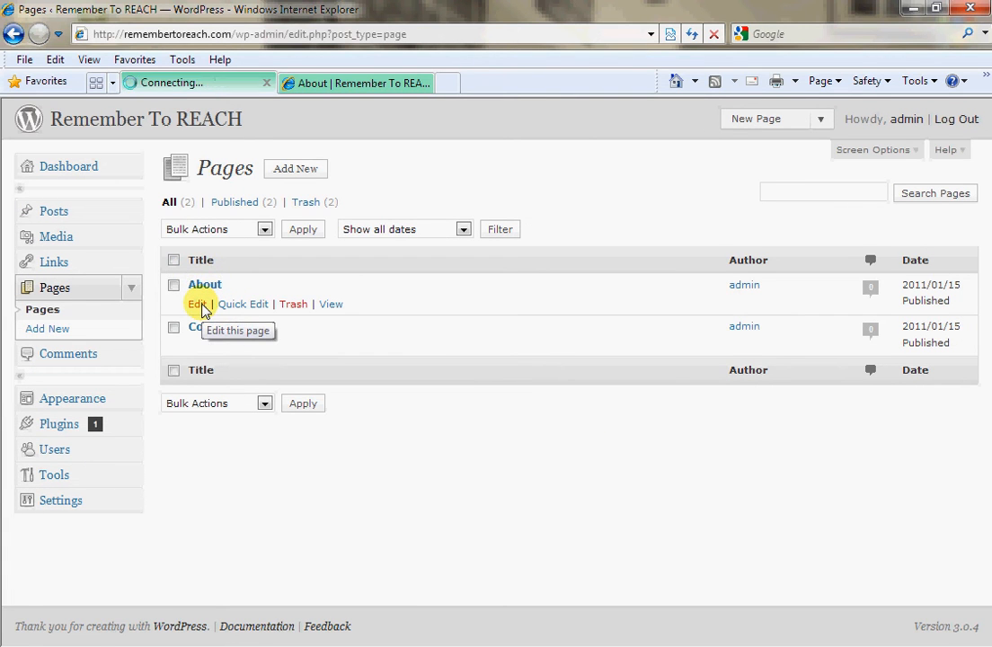
left_click(199, 305)
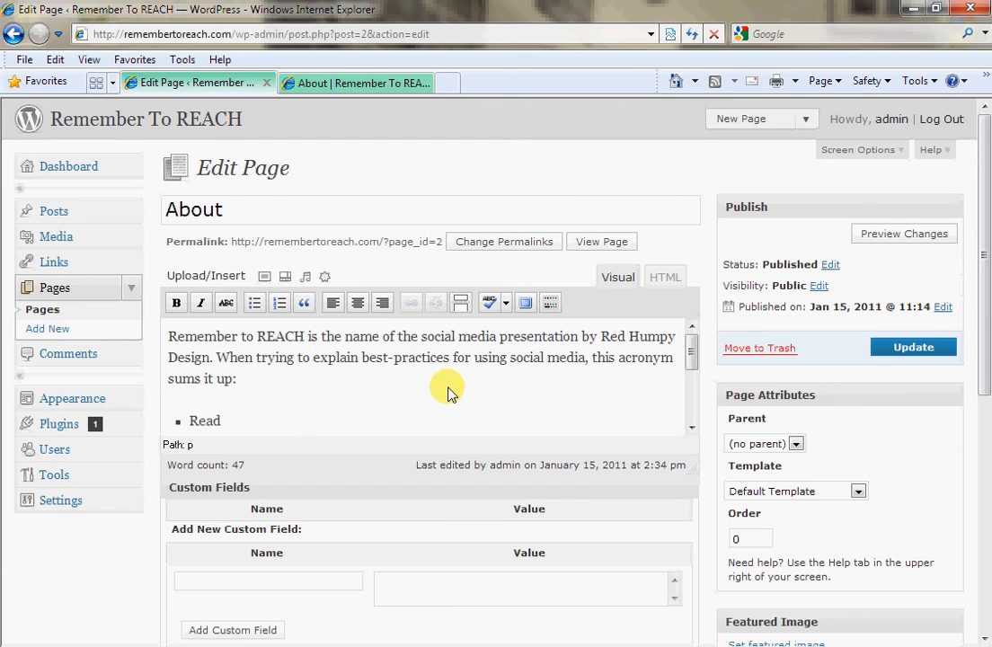
- Show the Kitchen Sink row of formatting tools in the page editor and look at the text color options
left_click(550, 303)
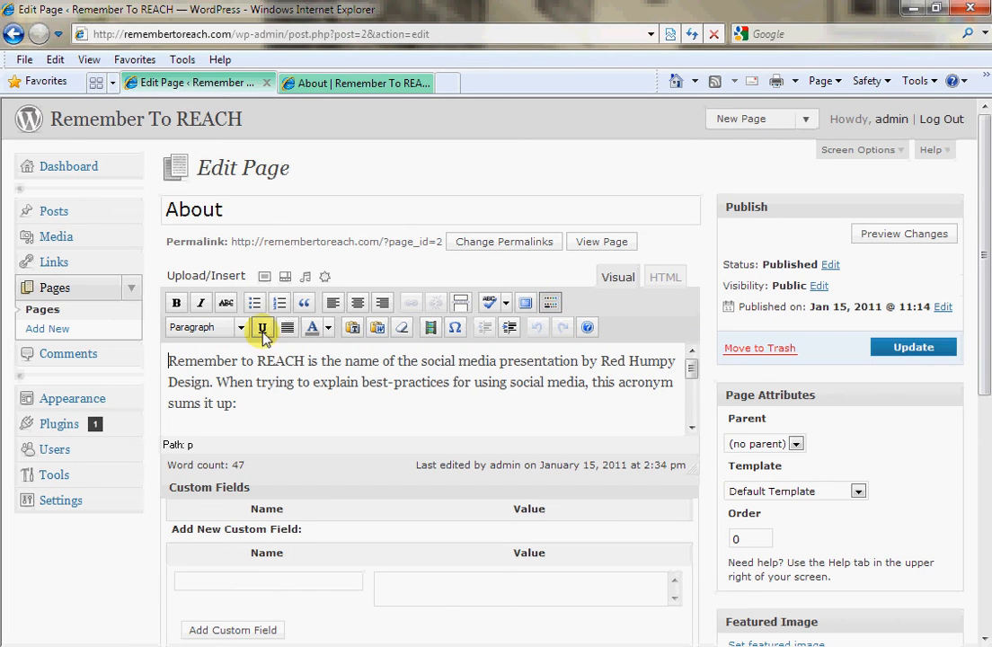
left_click(328, 329)
left_click(325, 328)
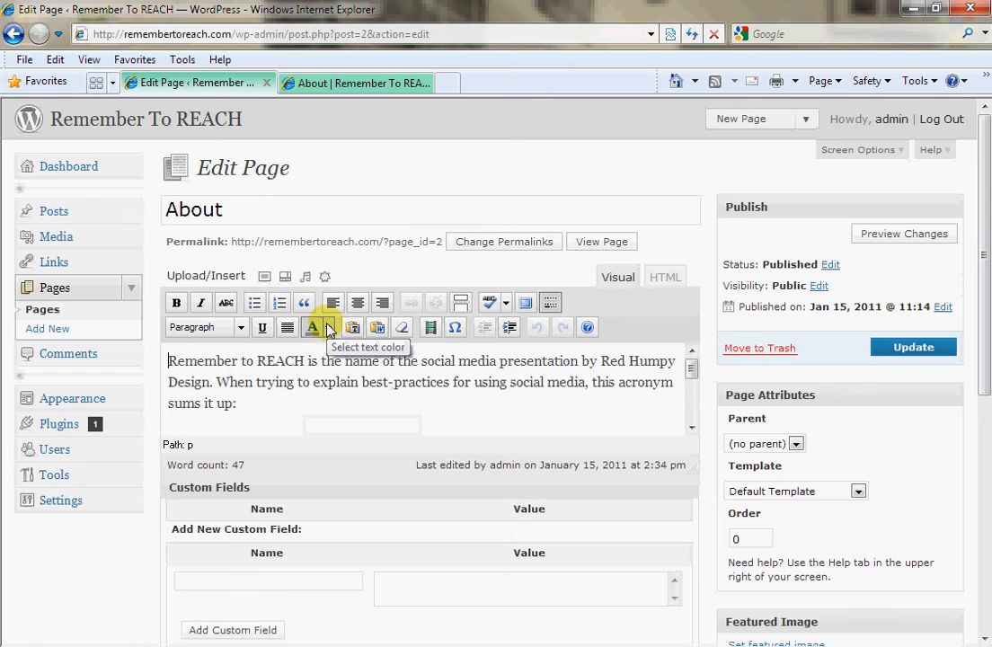
left_click(551, 304)
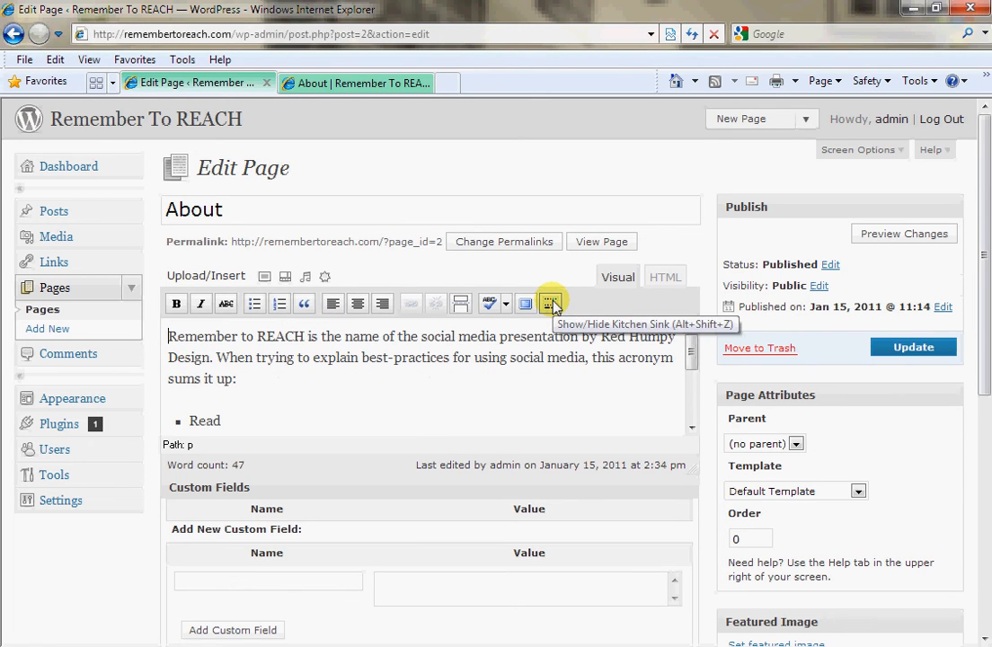
left_click(551, 304)
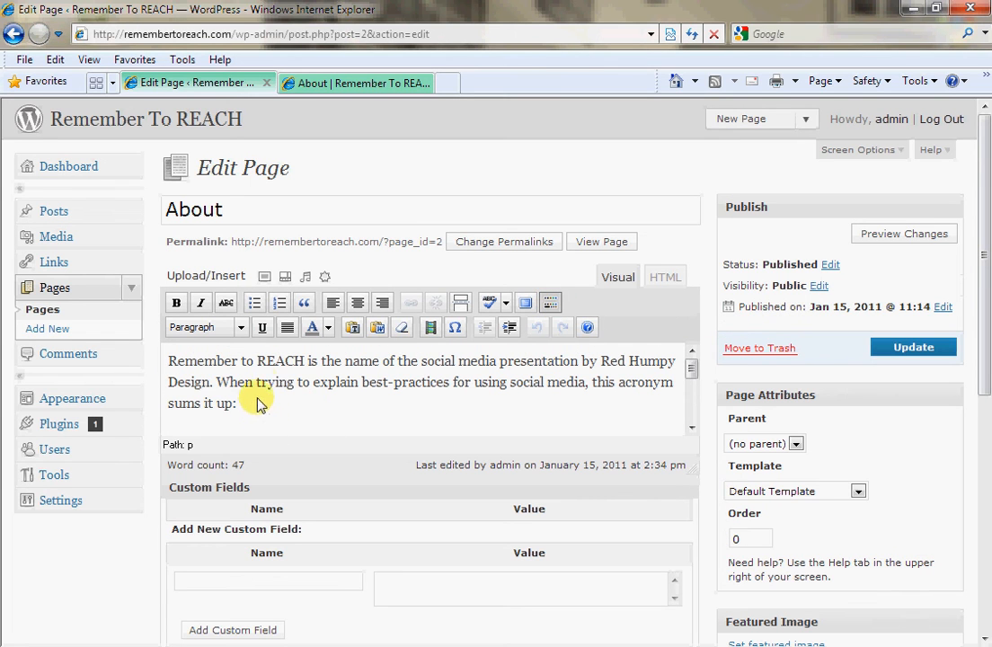
- Make "Remember to REACH" bold in the first paragraph of the About page and update the page
left_click_drag(308, 361, 160, 360)
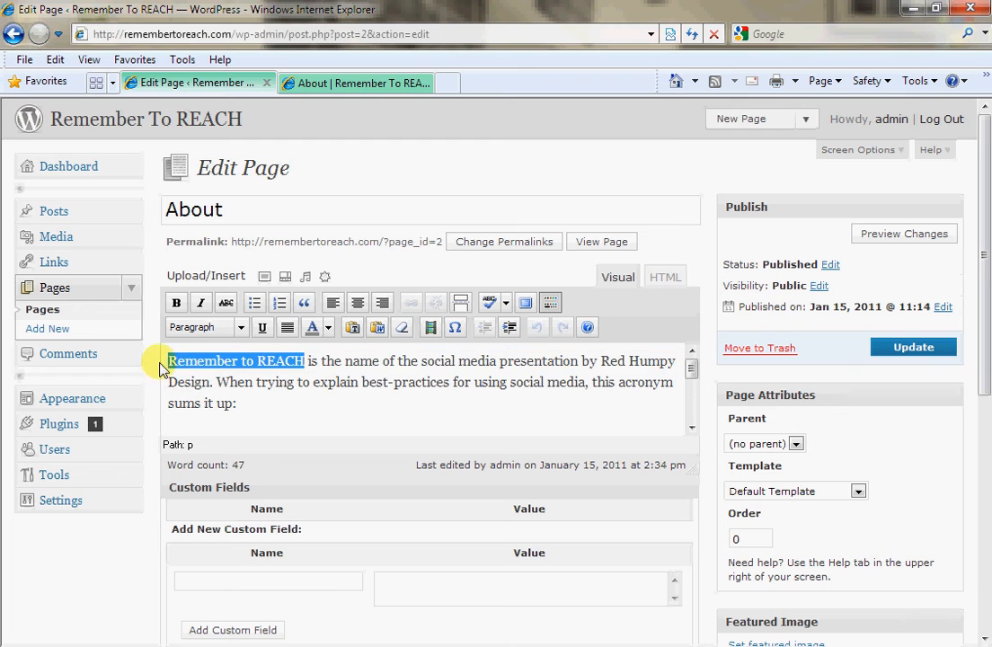
left_click(180, 303)
left_click(328, 402)
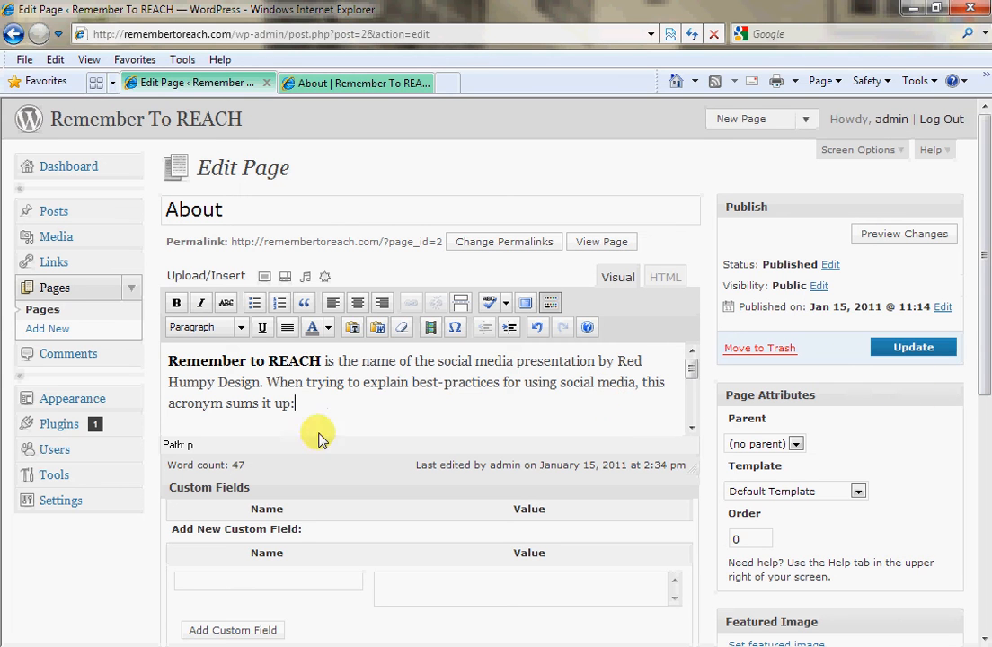
left_click(927, 349)
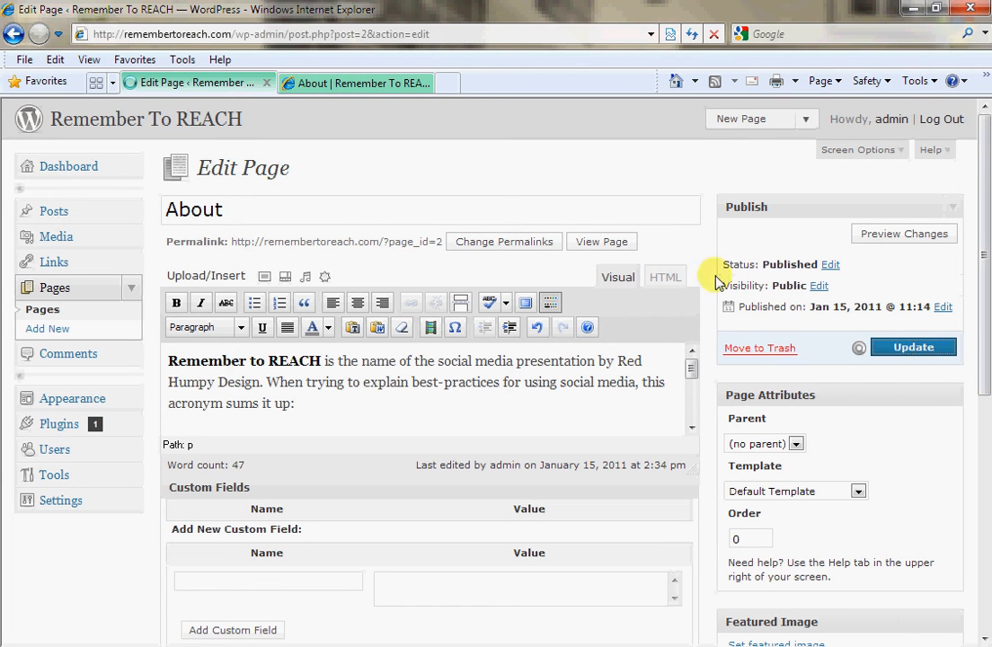
- Reload the About page on the live site and check the updated formatting of its first paragraph
left_click(376, 85)
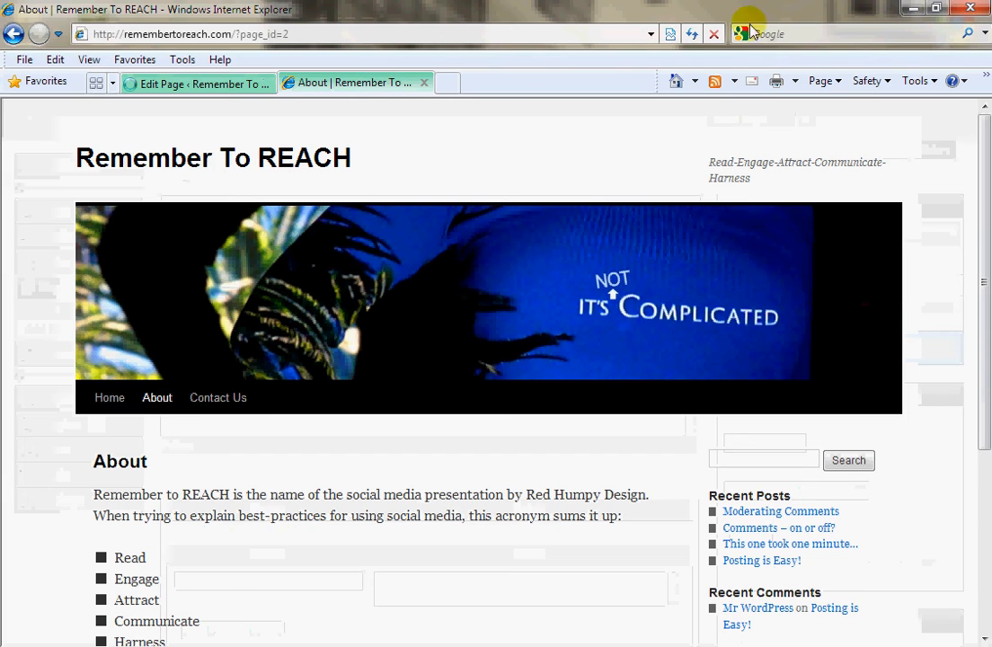
left_click(692, 34)
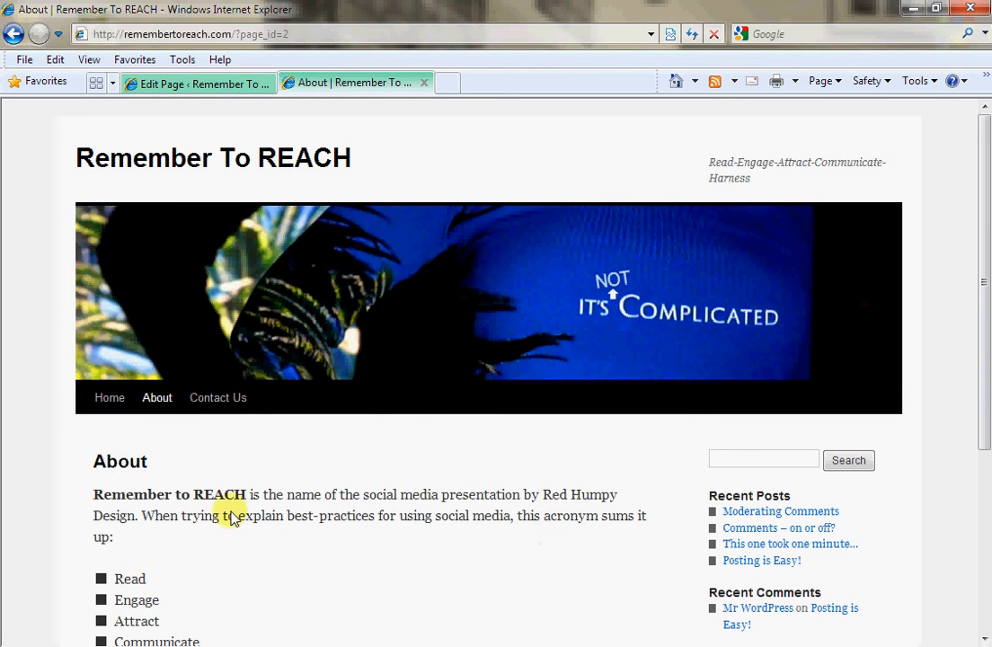
scroll(306, 539, "down", 3)
scroll(306, 539, "up", 3)
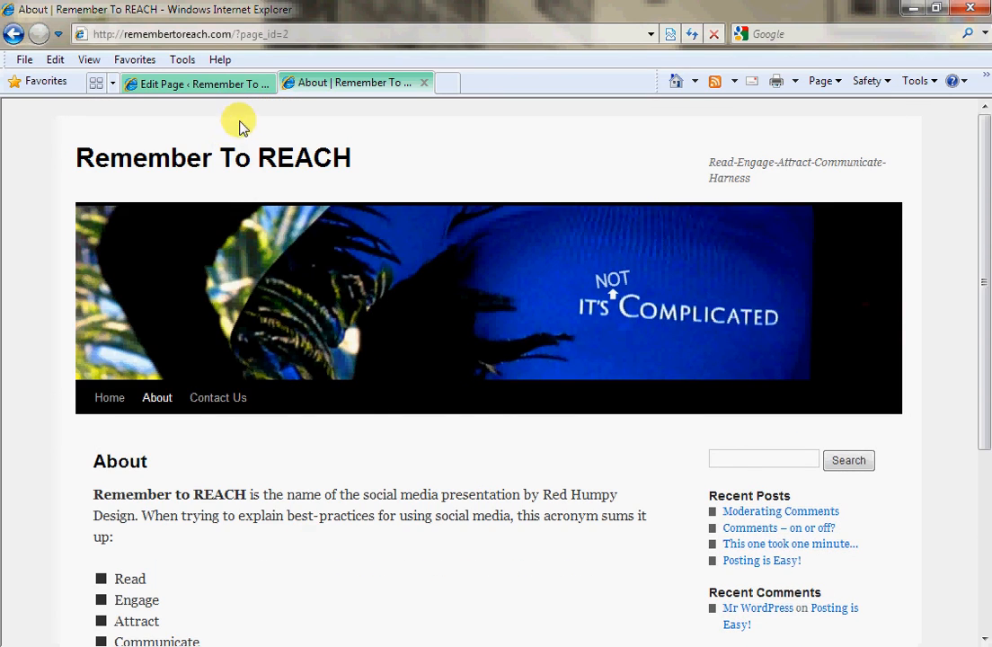
- Add a new page in the WordPress admin titled "test page" with the body text "content here"
left_click(237, 88)
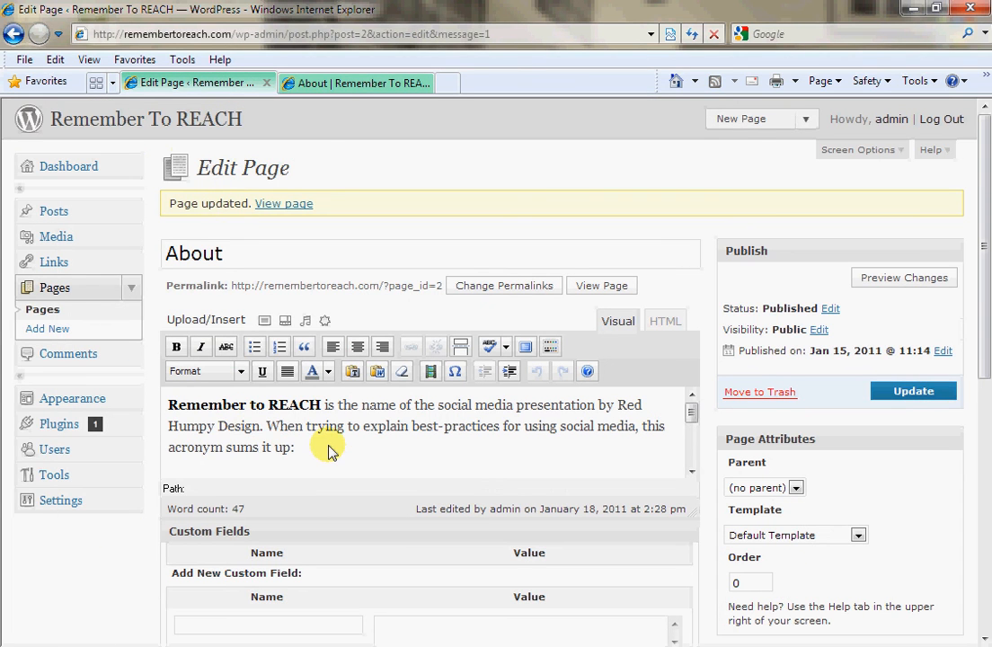
left_click(47, 330)
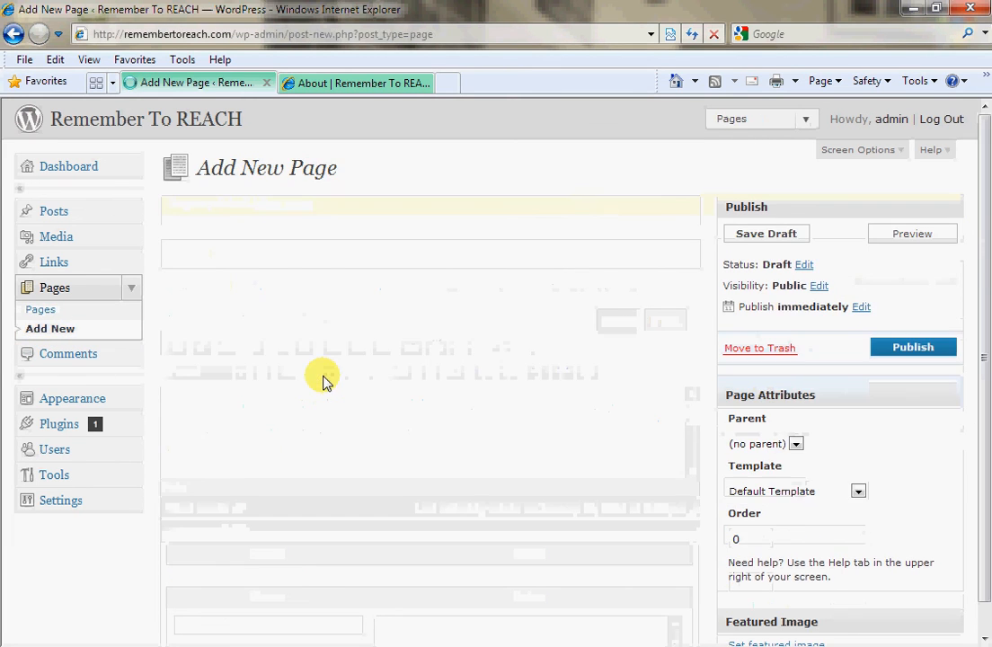
type("test page")
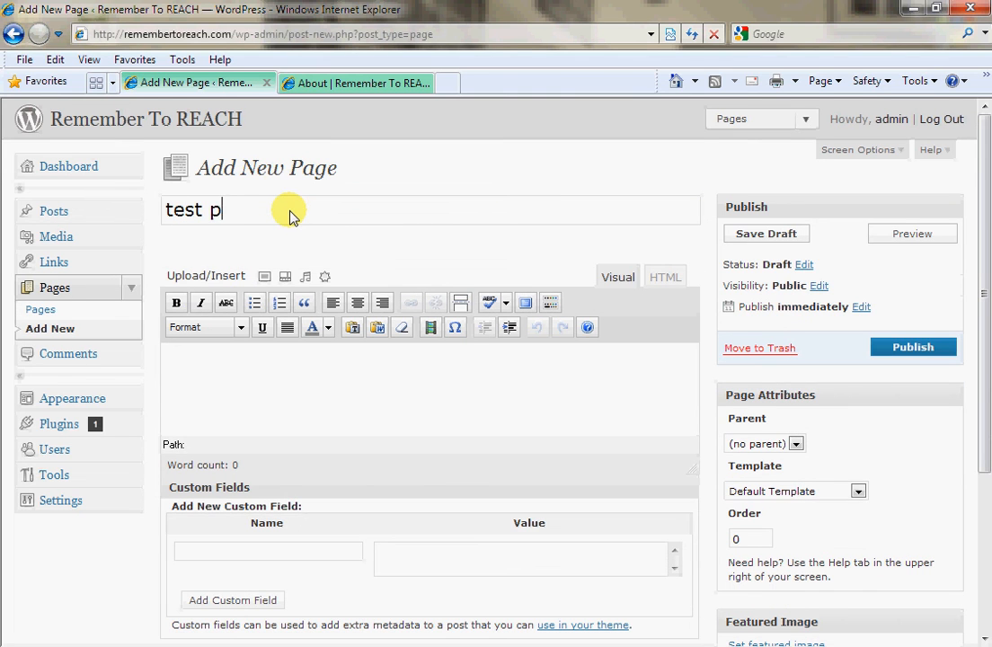
left_click(281, 394)
type("cont")
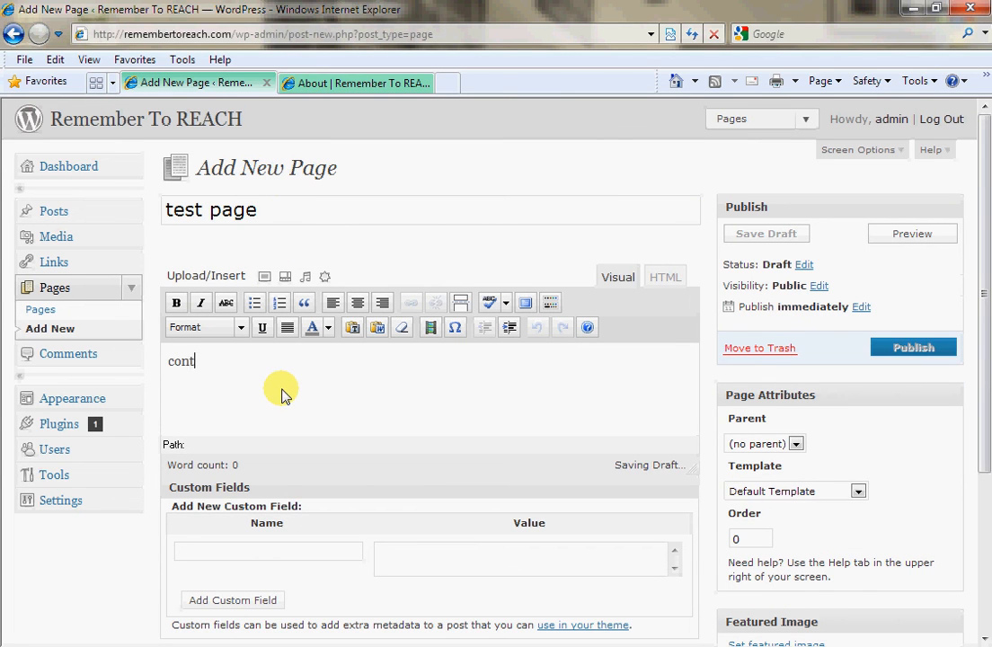
type("ent here")
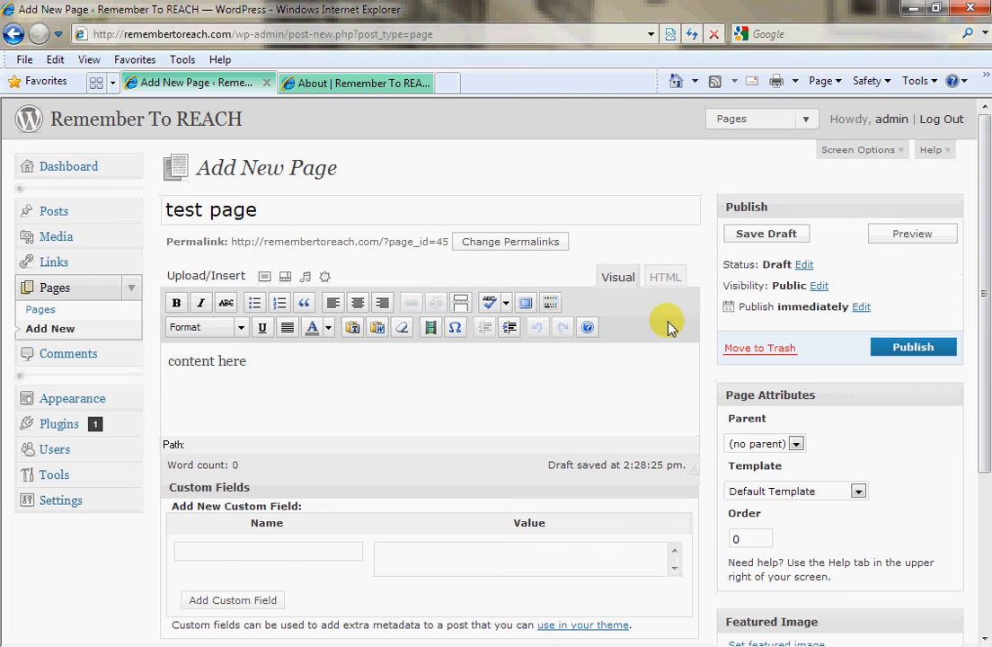
- Look at the Parent choices for the new page and compare them with the live site's navigation bar, keeping (no parent)
left_click_drag(983, 416, 987, 438)
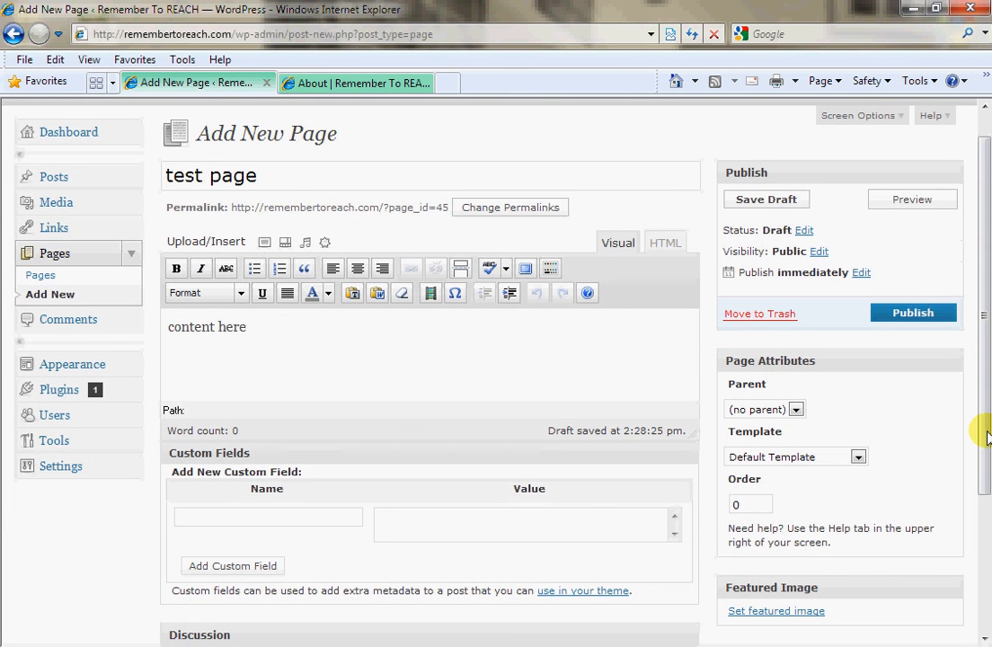
left_click(396, 83)
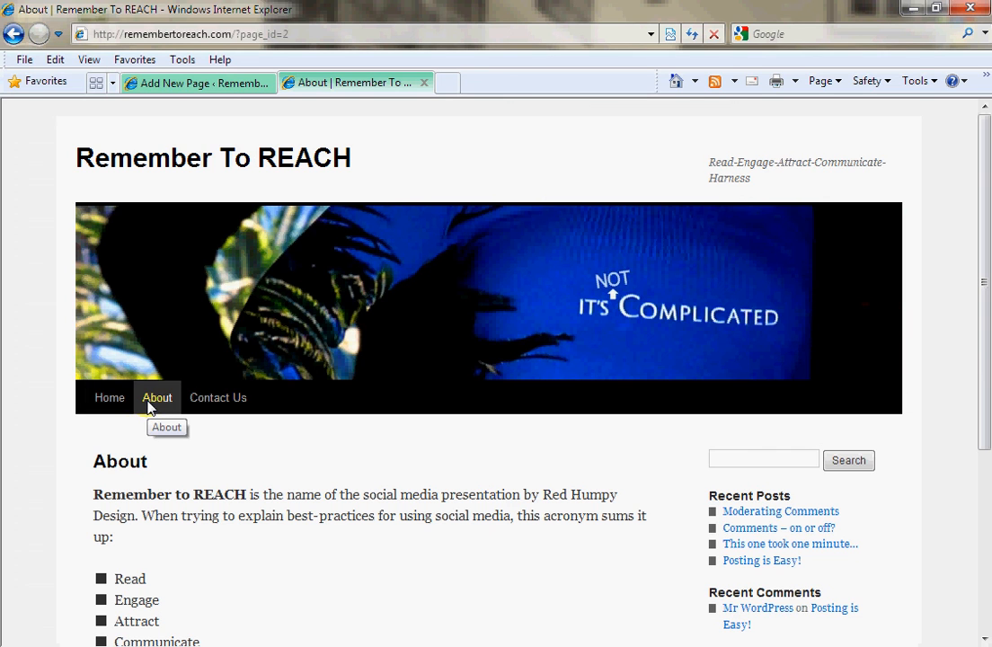
left_click(186, 83)
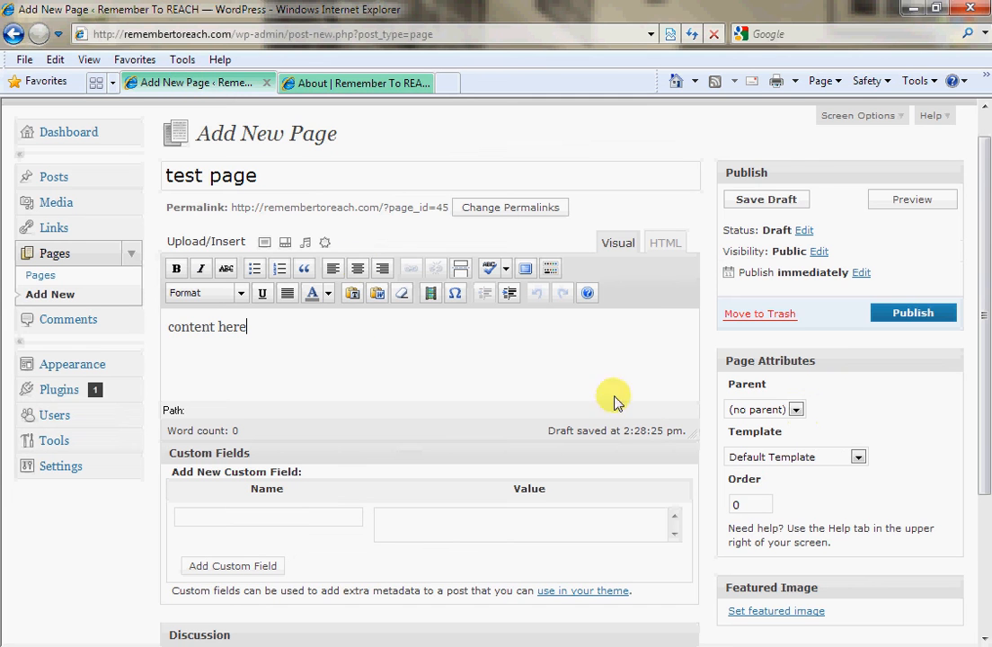
left_click(794, 409)
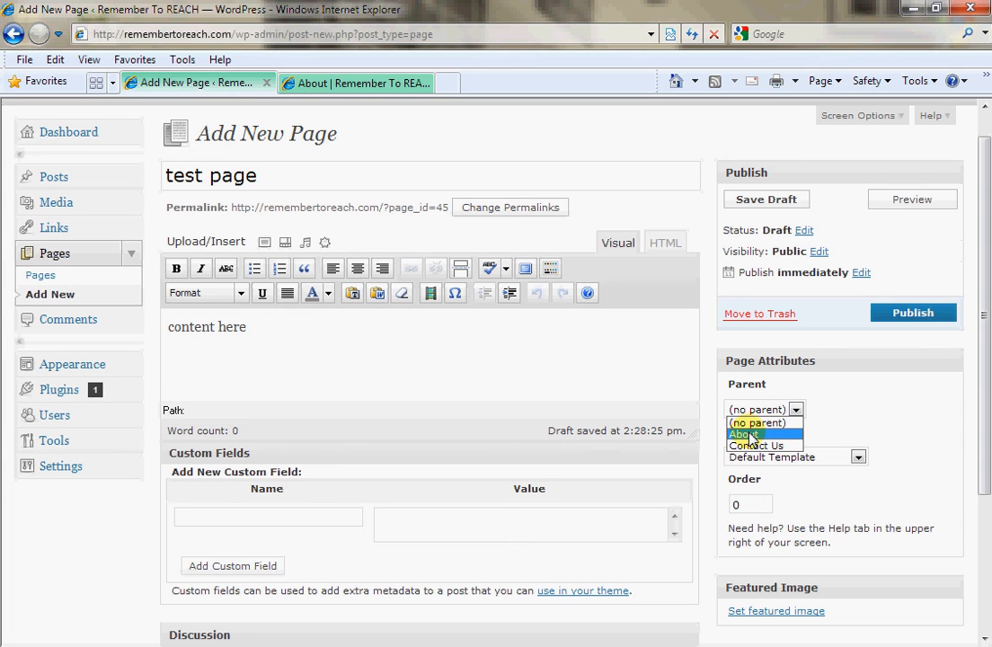
left_click(797, 410)
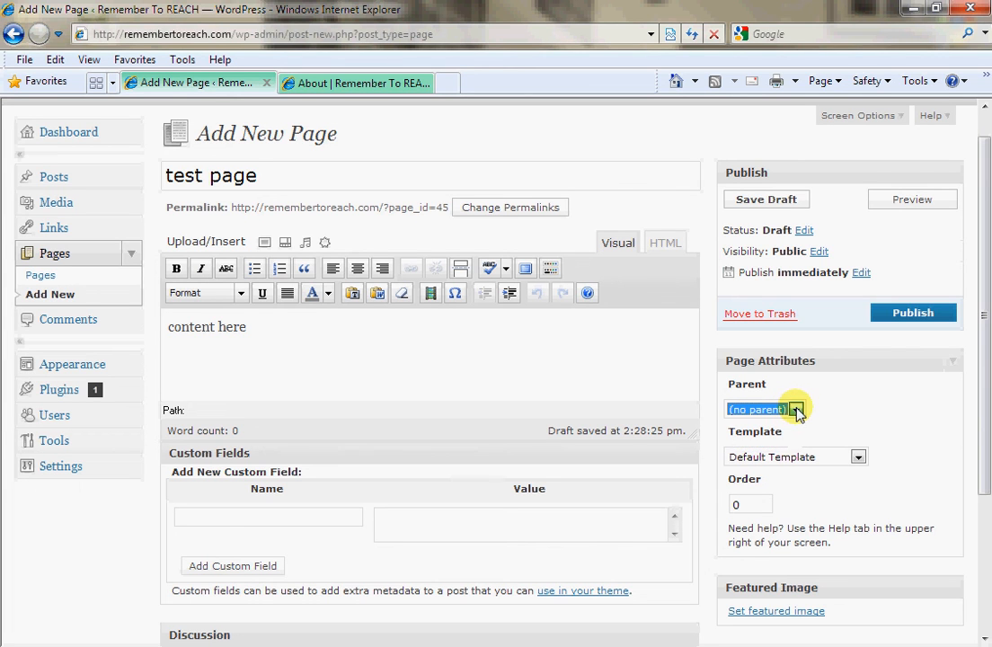
left_click(379, 83)
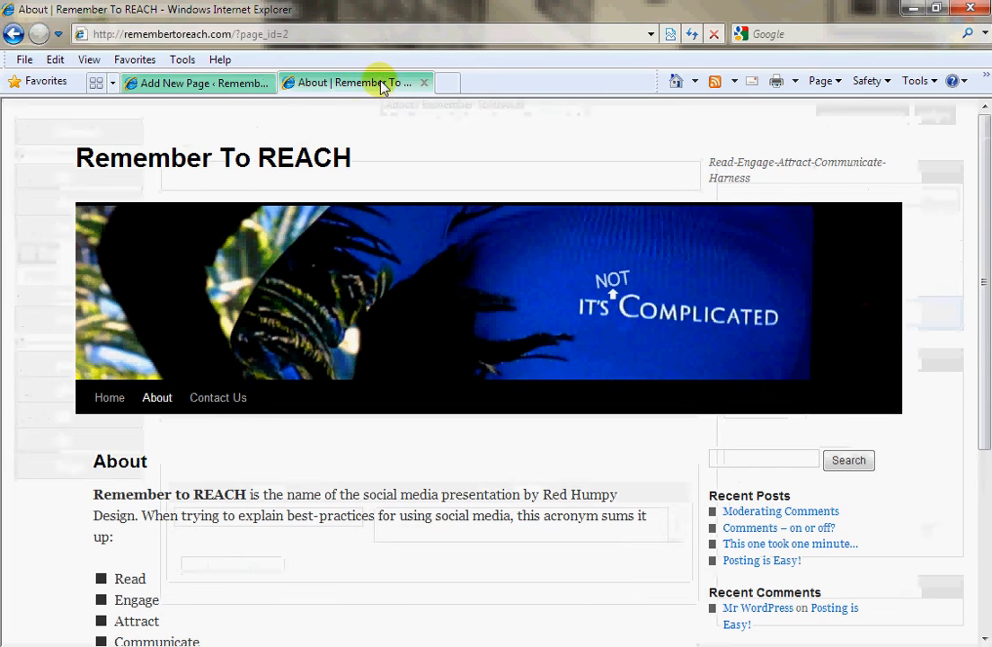
left_click(245, 86)
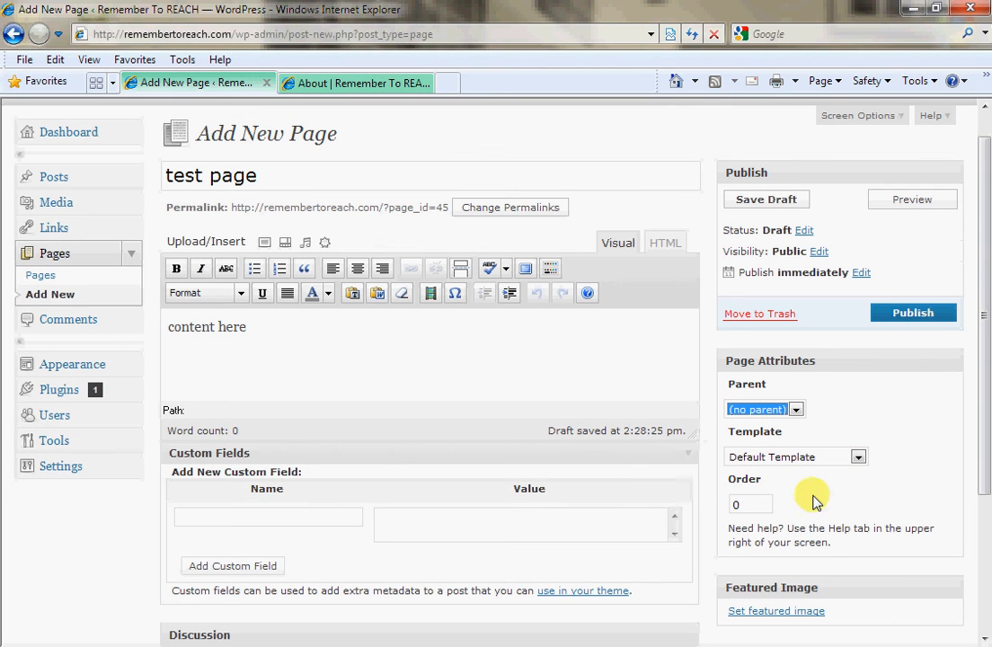
- Publish the test page, view it from the reloaded live site's navigation, and return to the Home page
mouse_move(987, 427)
left_mouse_down()
mouse_move(988, 457)
mouse_move(985, 427)
left_mouse_up()
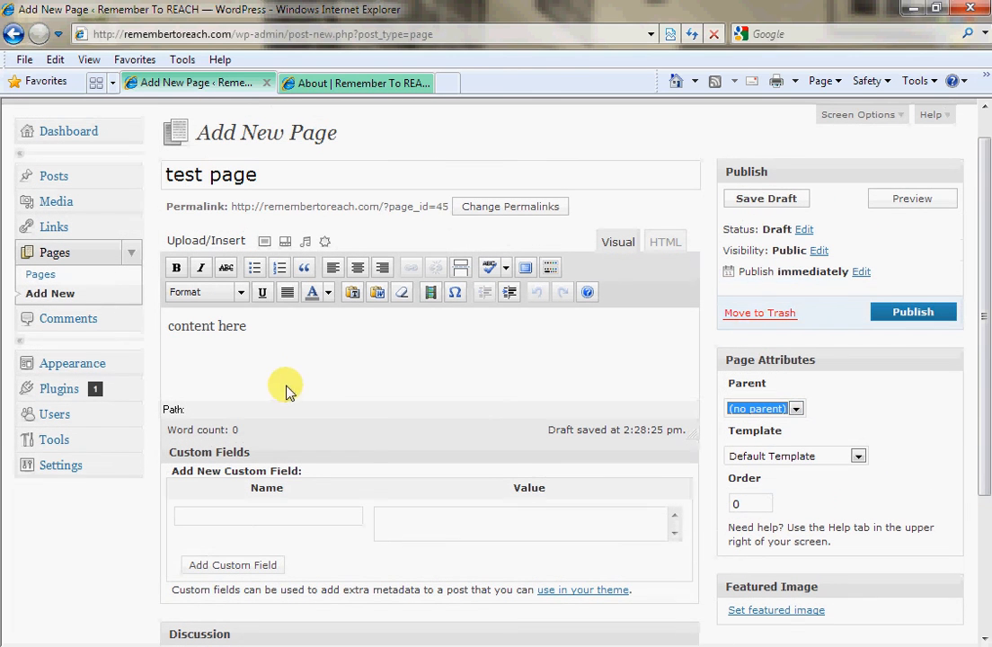
left_click(903, 311)
left_click(370, 86)
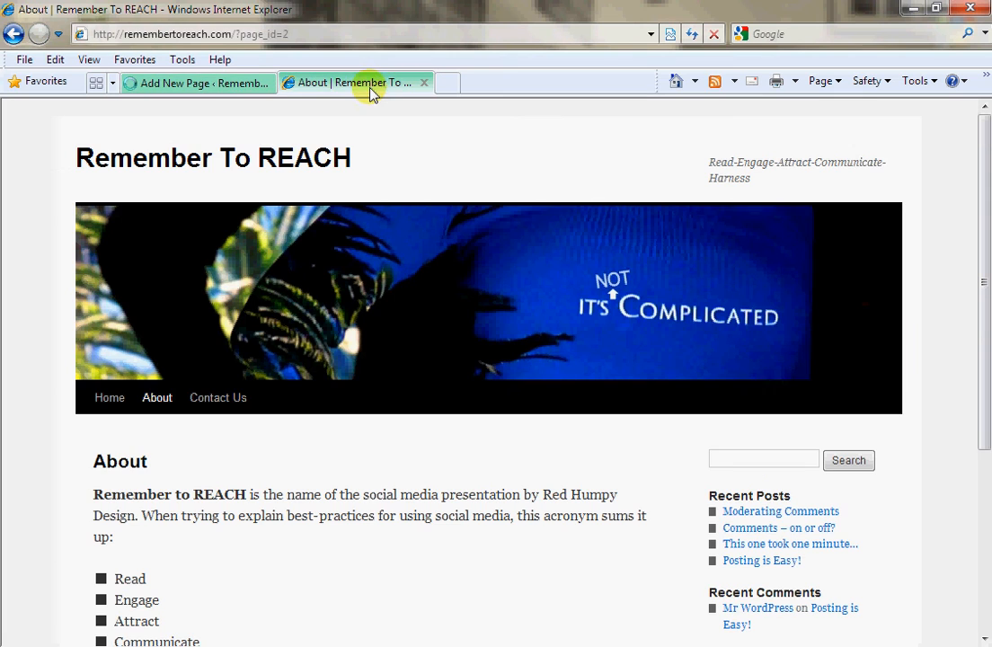
left_click(696, 33)
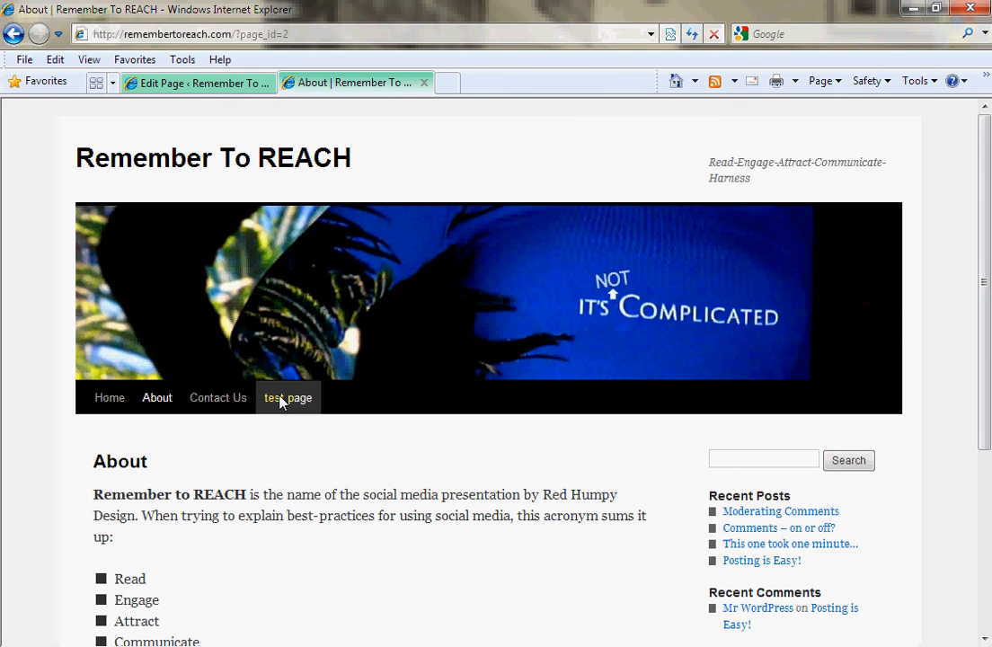
left_click(280, 400)
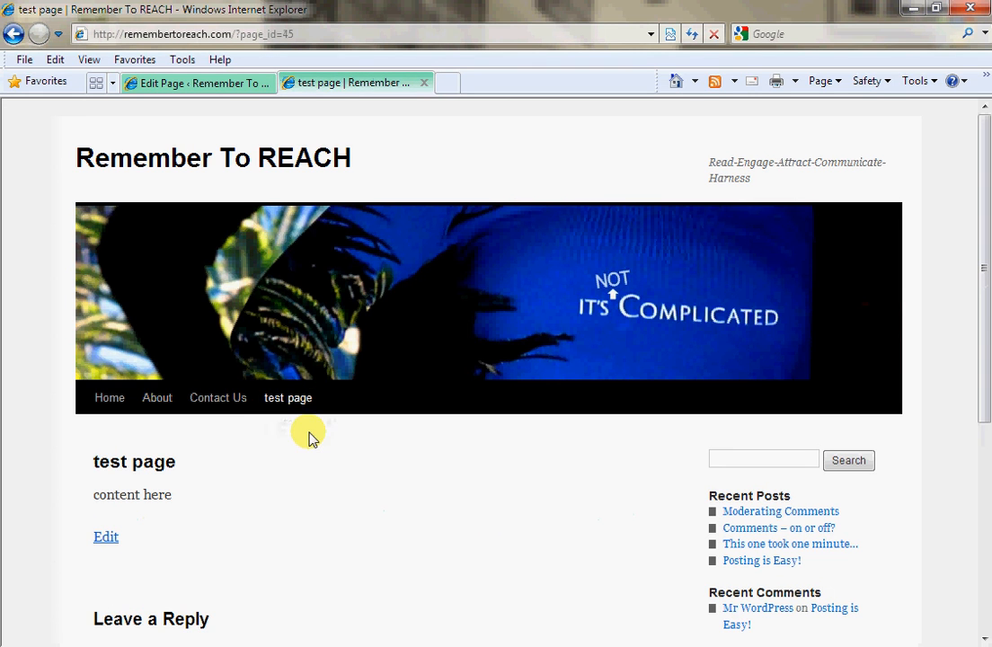
left_click(110, 398)
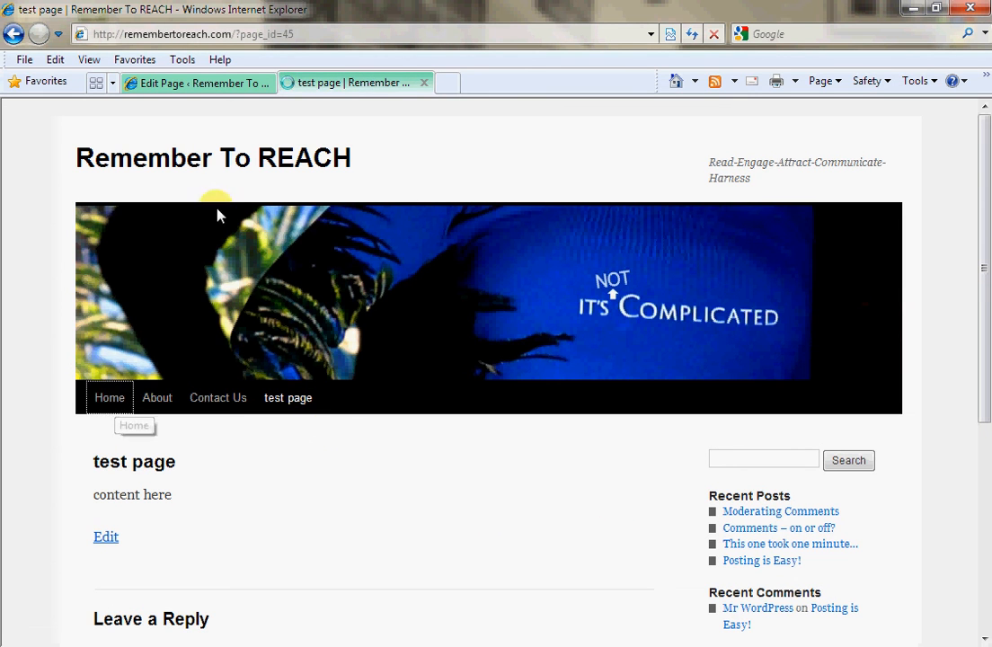
left_click(202, 81)
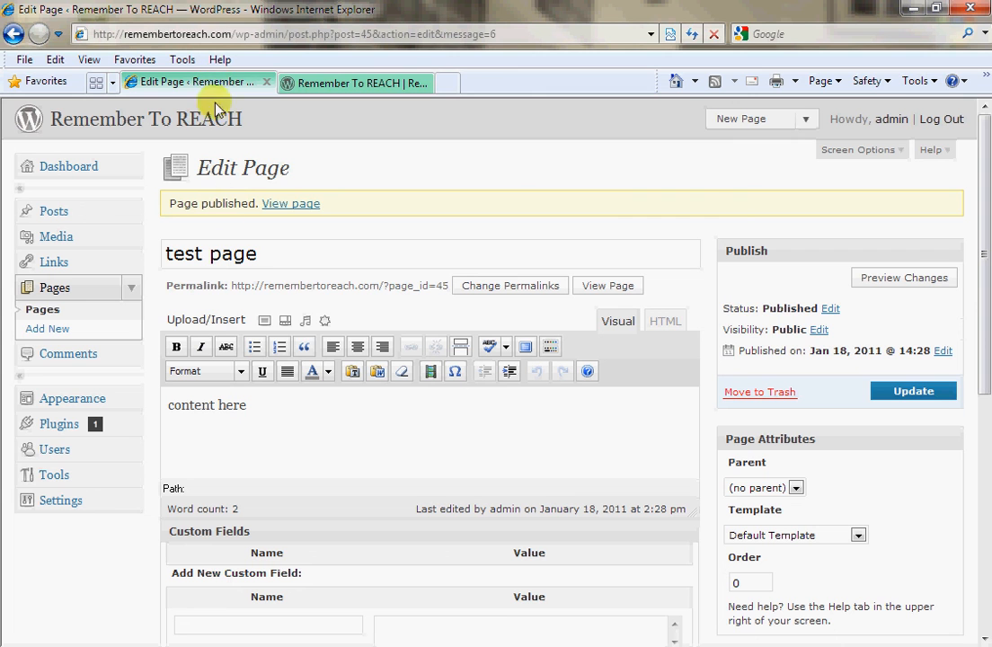
left_click(449, 83)
type("www")
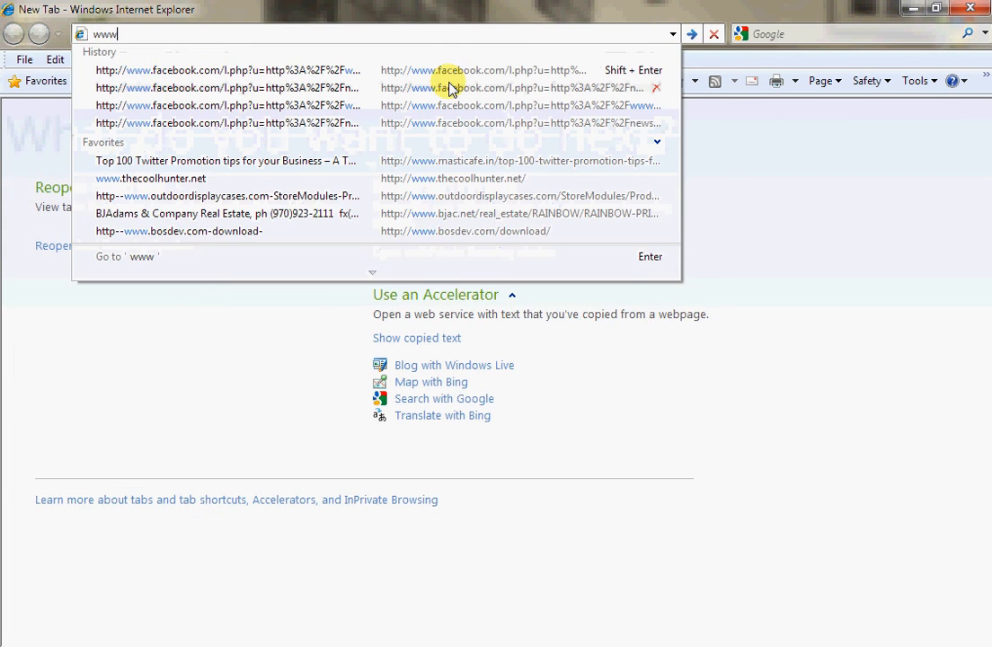
type(".redhumpy.com")
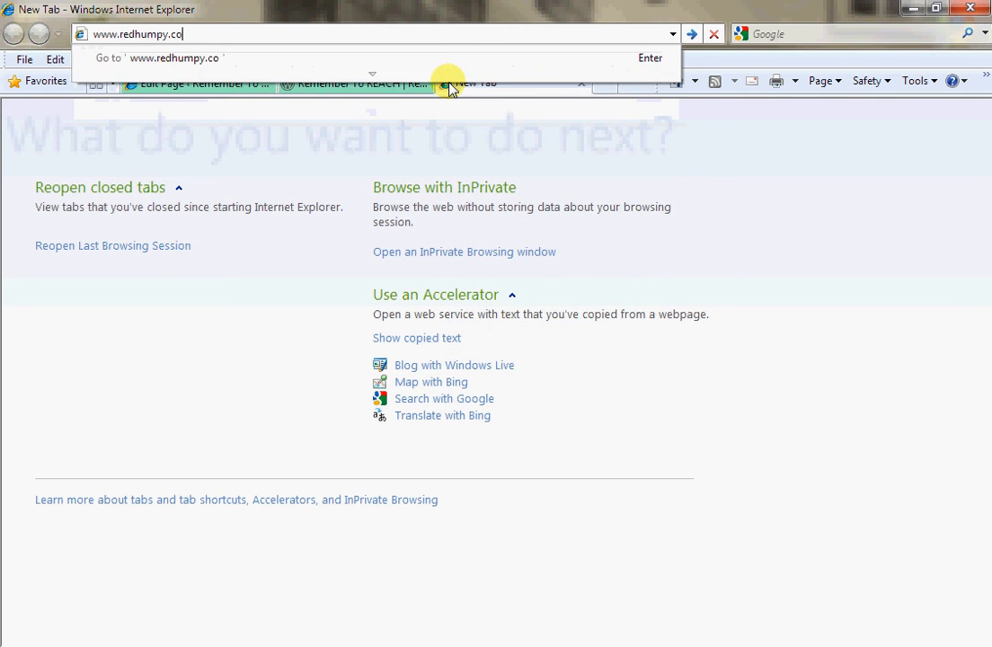
key("Return")
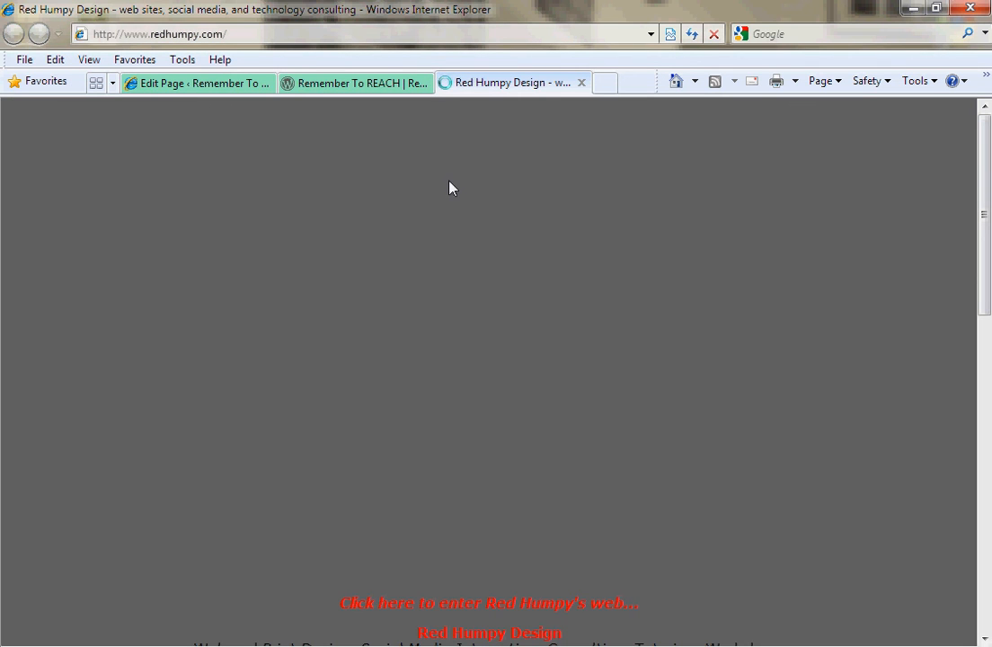